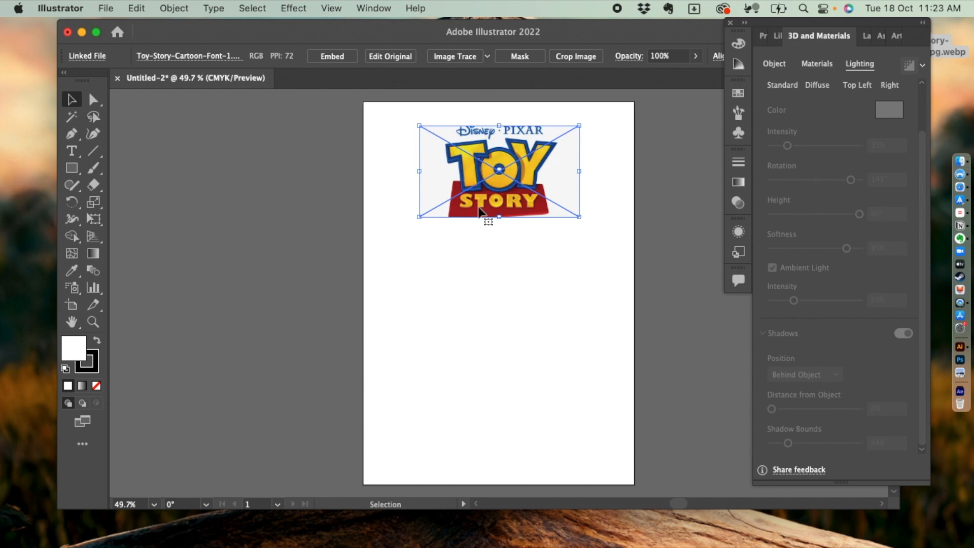
Step: Add a capital letter T as text below the Toy Story logo and enlarge it to about 88 pt
left_click(492, 298)
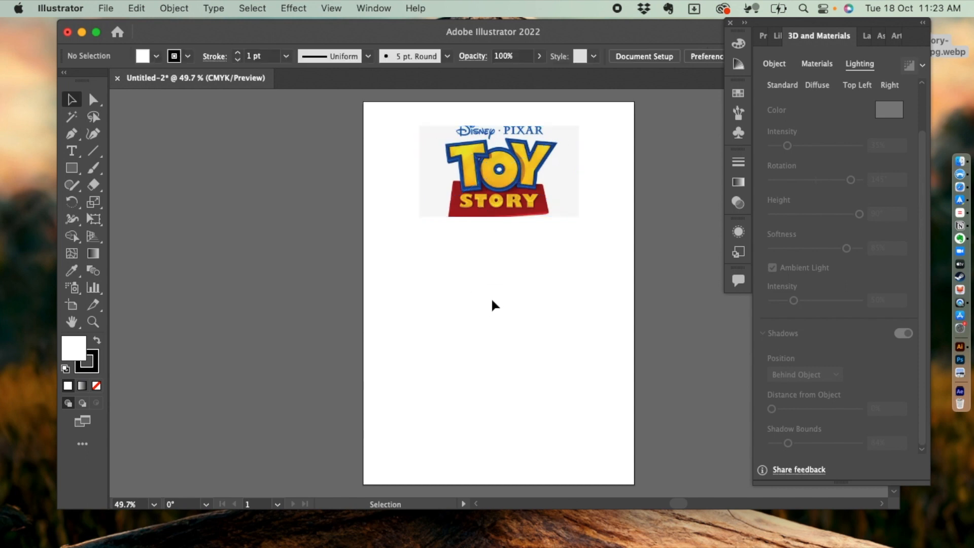
left_click(72, 150)
left_click(447, 298)
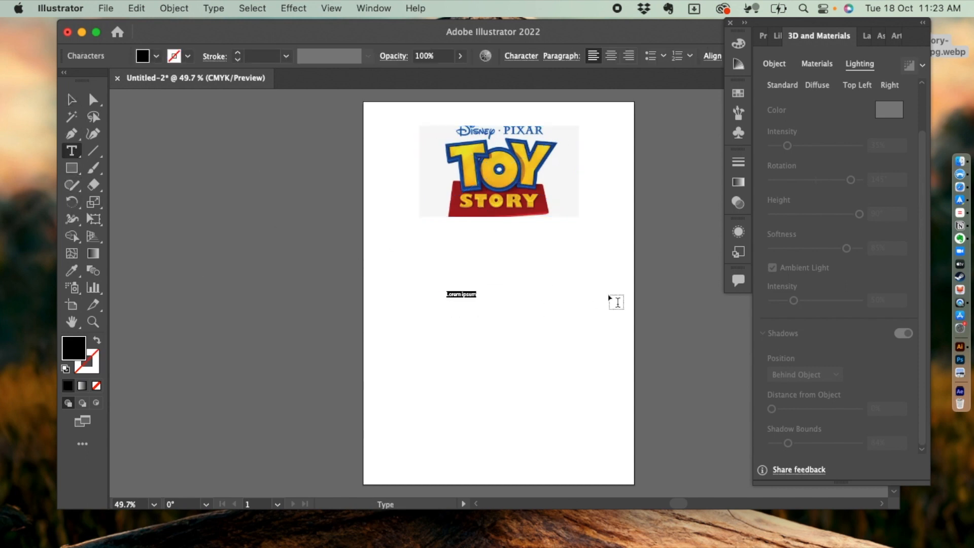
key("BackSpace")
left_click(72, 100)
left_click_drag(455, 289, 559, 300)
left_click(538, 310)
left_click_drag(459, 272, 471, 293)
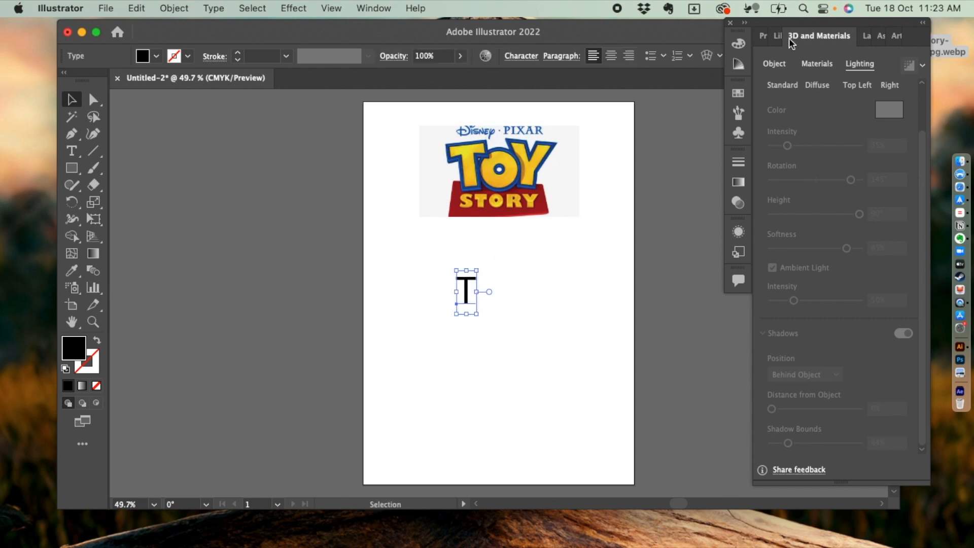
Step: Close the floating 3D and Materials panel and set the letter T's font to Space Comics
left_click(731, 23)
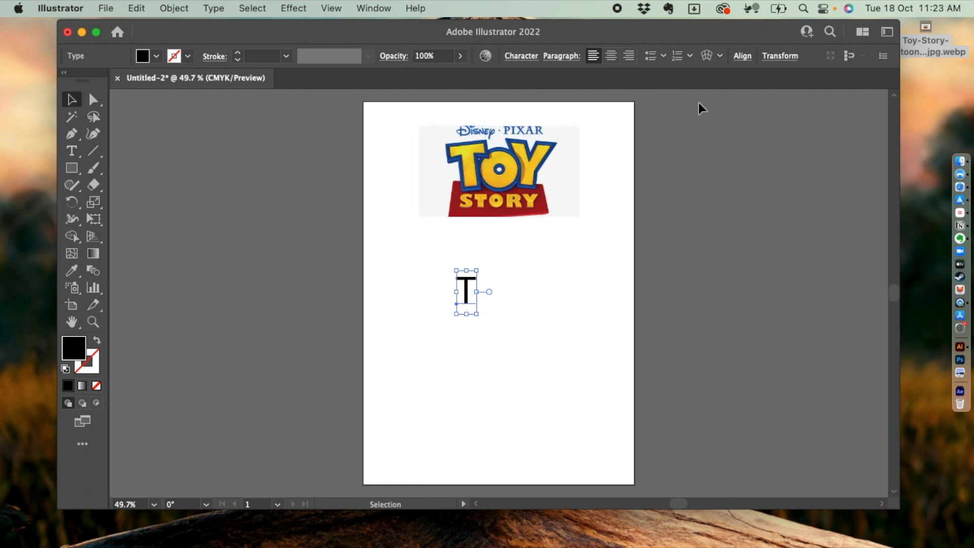
left_click_drag(667, 32, 666, 31)
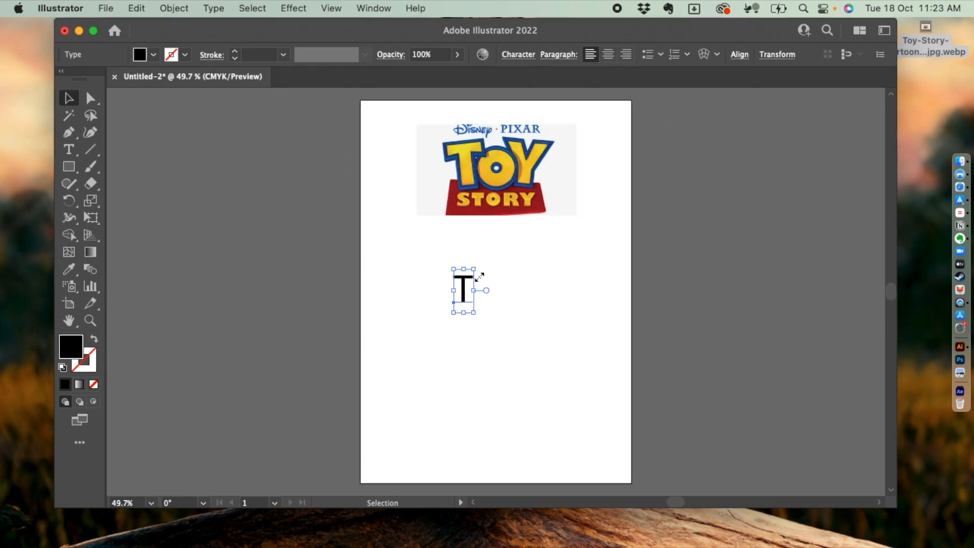
left_click(527, 53)
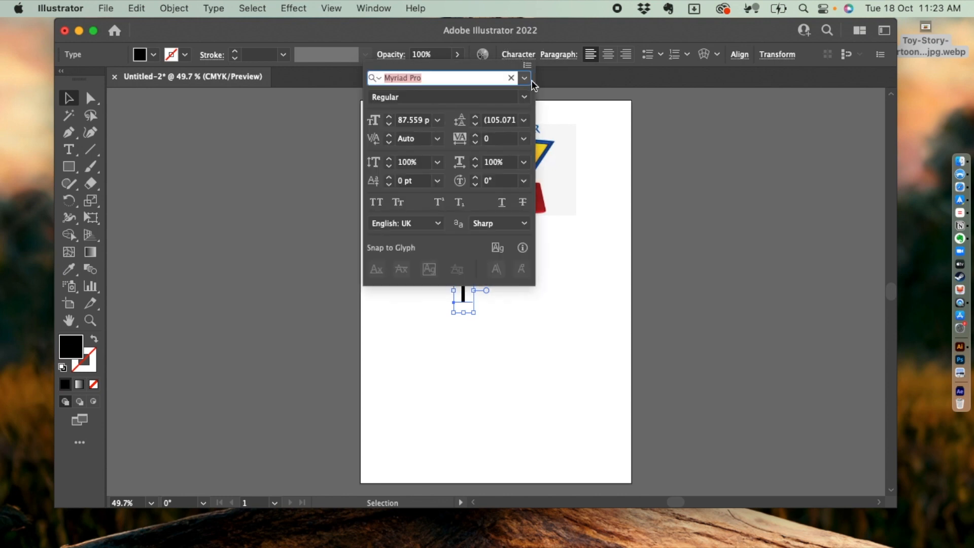
left_click(525, 79)
scroll(478, 303, "down", 1)
scroll(478, 304, "down", 20)
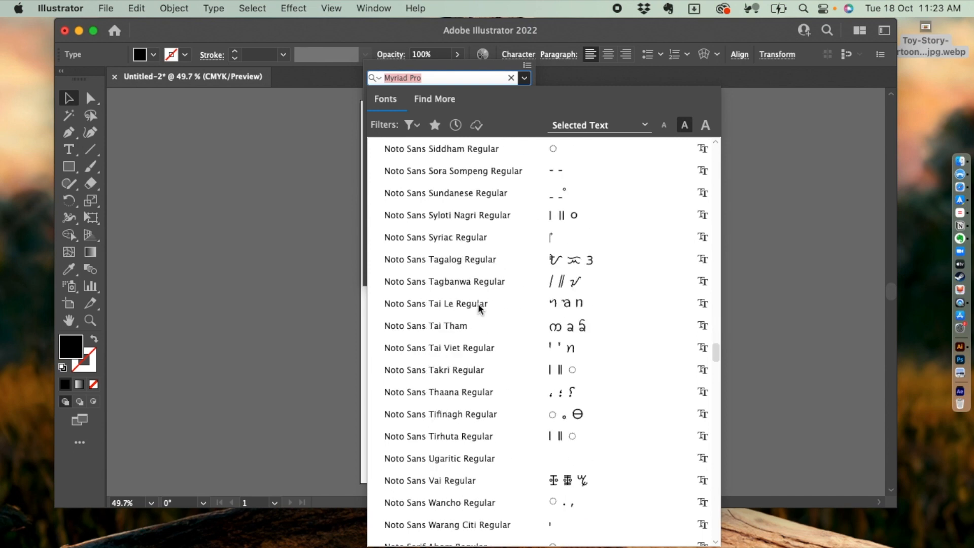
scroll(478, 303, "down", 15)
scroll(478, 304, "up", 4)
scroll(478, 303, "down", 9)
left_click(460, 374)
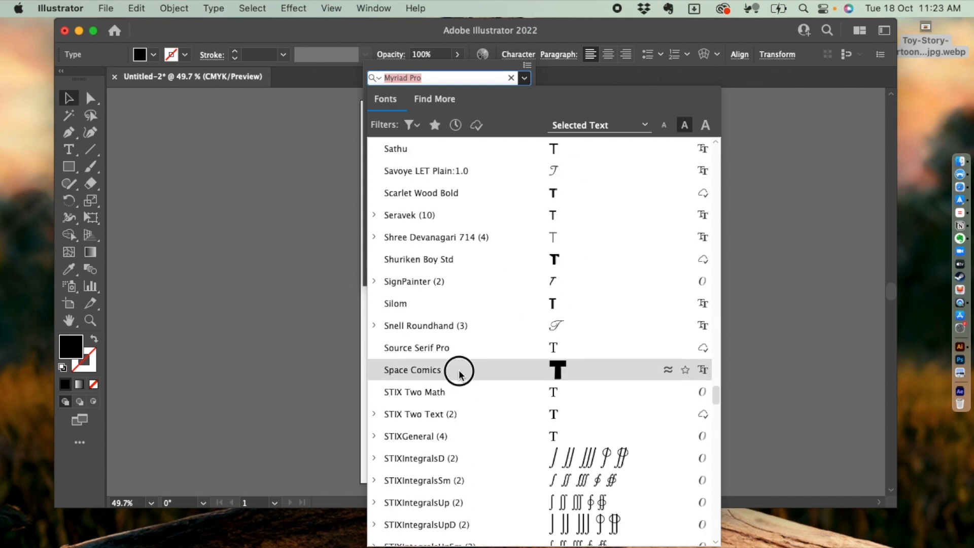
left_click(380, 318)
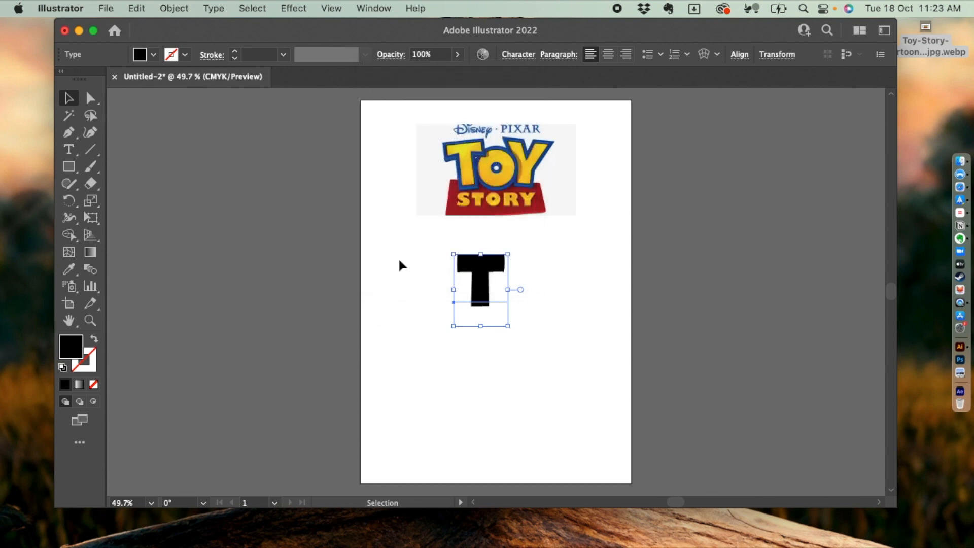
left_click(314, 216)
Step: Enlarge the letter T to roughly one and a half times its size and centre it below the logo
left_click(492, 281)
left_click_drag(508, 325, 545, 376)
left_click(566, 327)
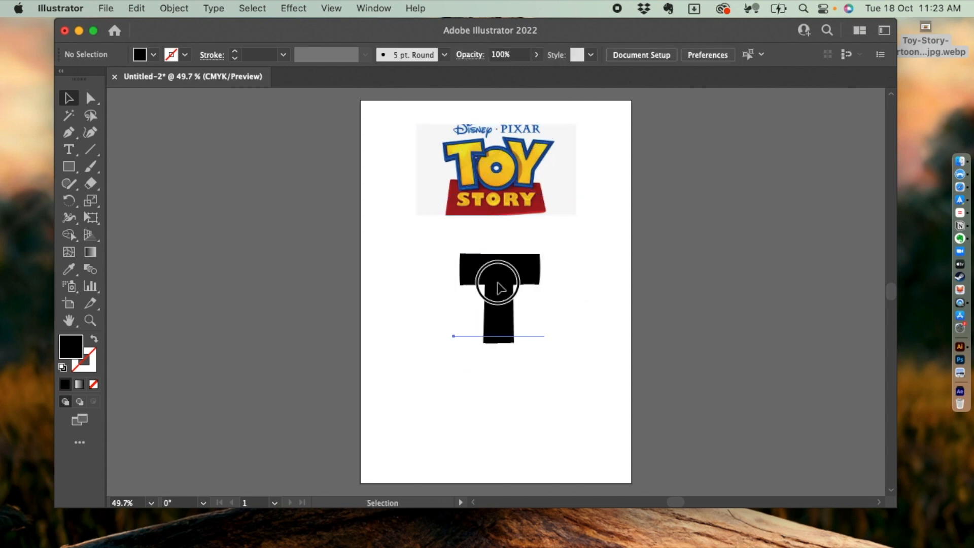
left_click_drag(498, 284, 477, 295)
left_click(538, 297)
Step: Fill the letter T with the golden yellow swatch
left_click(478, 300)
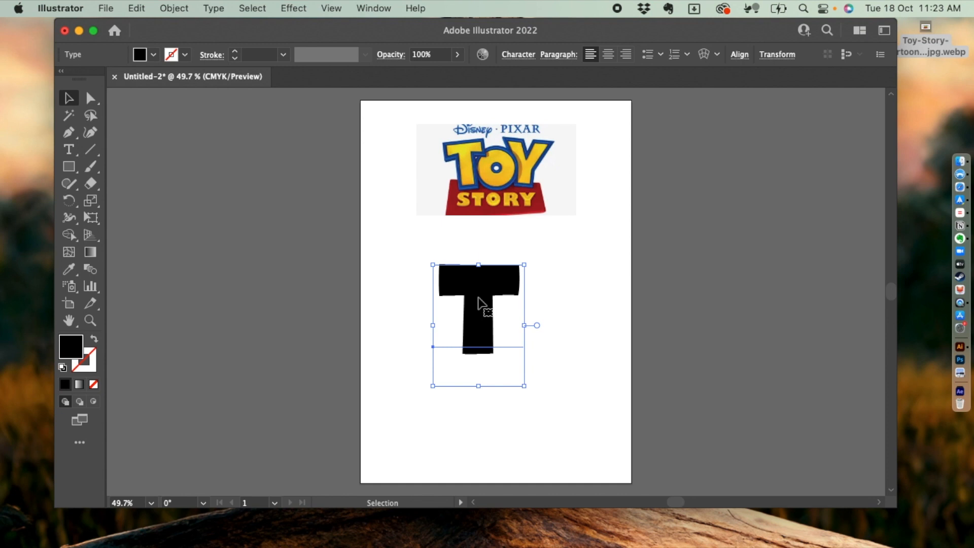
key("t")
double_click(478, 326)
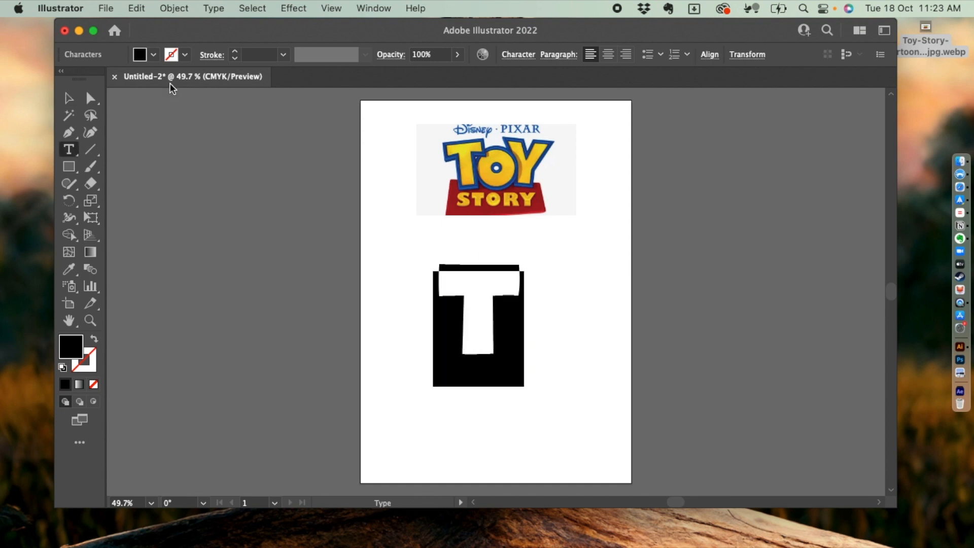
left_click(154, 55)
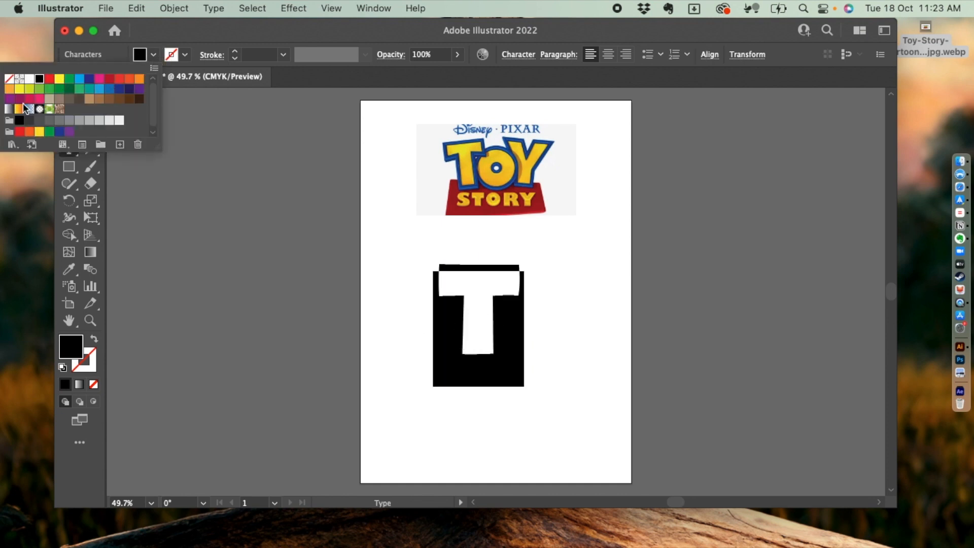
left_click(39, 132)
key("Escape")
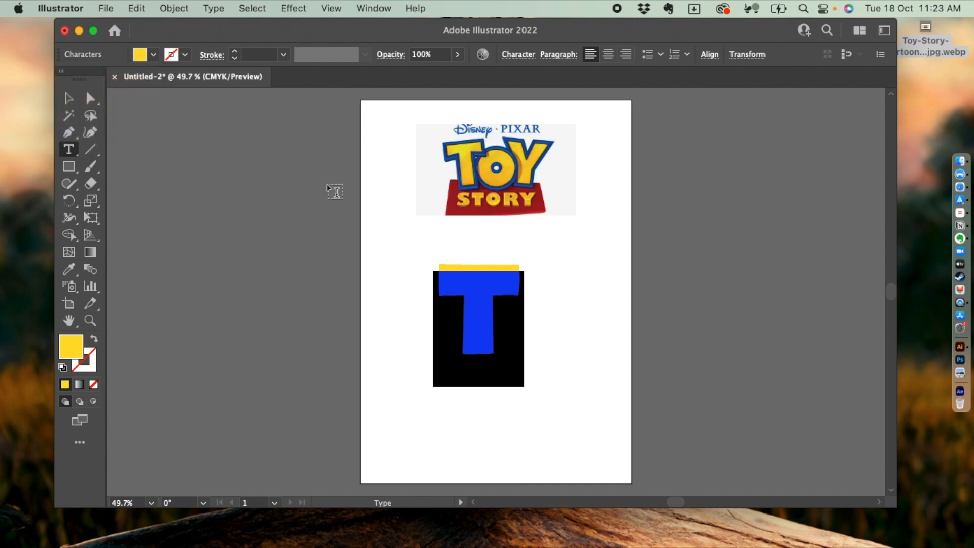
Step: Shift the yellow T slightly left and duplicate it to its right
left_click(69, 98)
left_click(235, 187)
left_click_drag(486, 289, 458, 289)
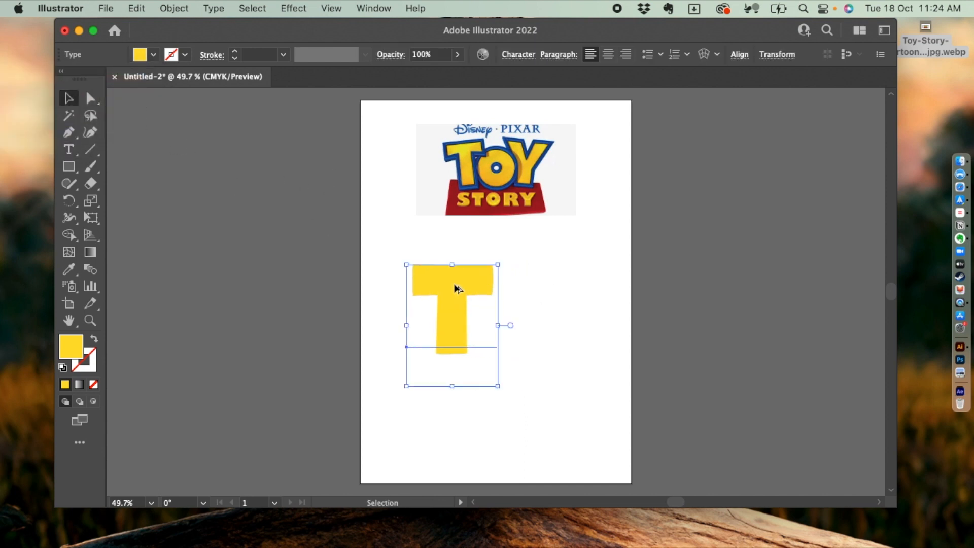
left_click_drag(458, 289, 555, 286)
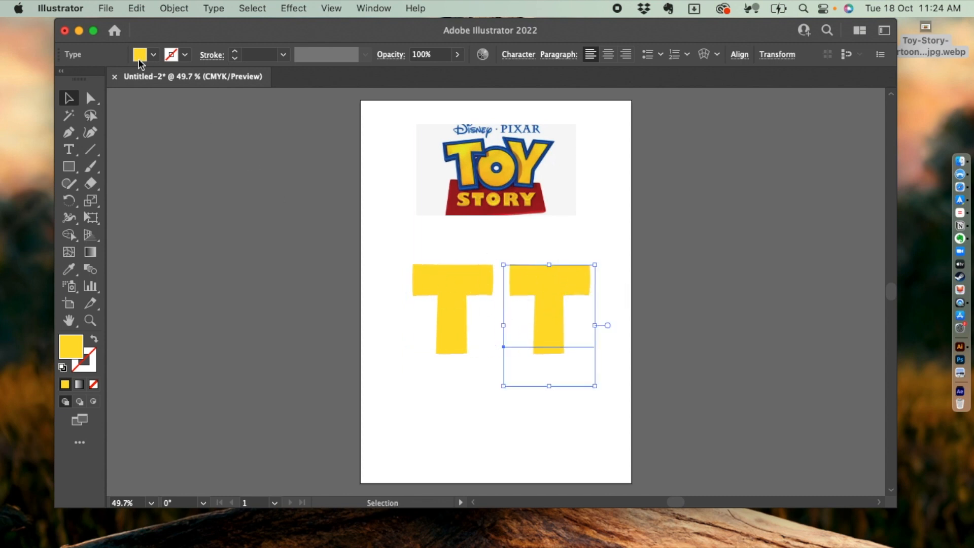
Step: Give the duplicated T a blue stroke with a weight of 20 pt
left_click(182, 55)
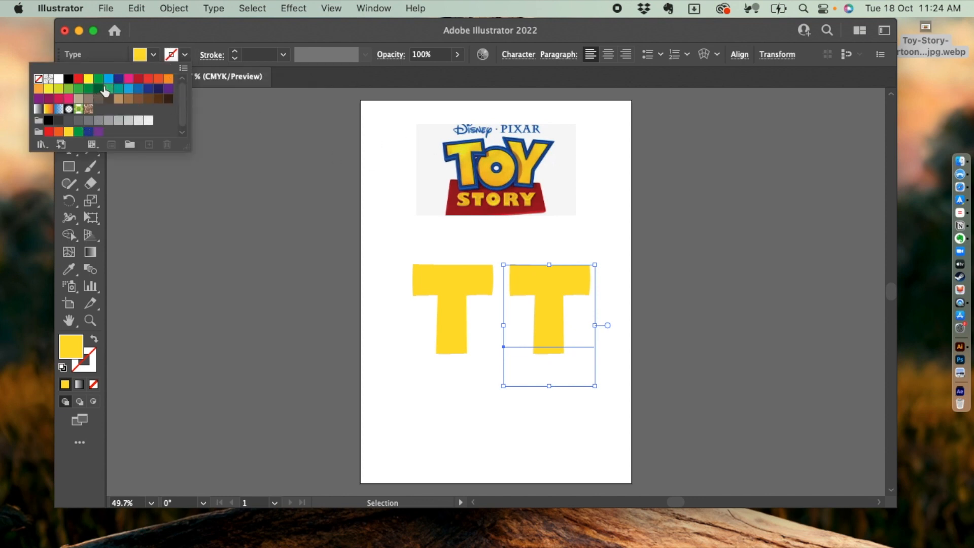
left_click(139, 90)
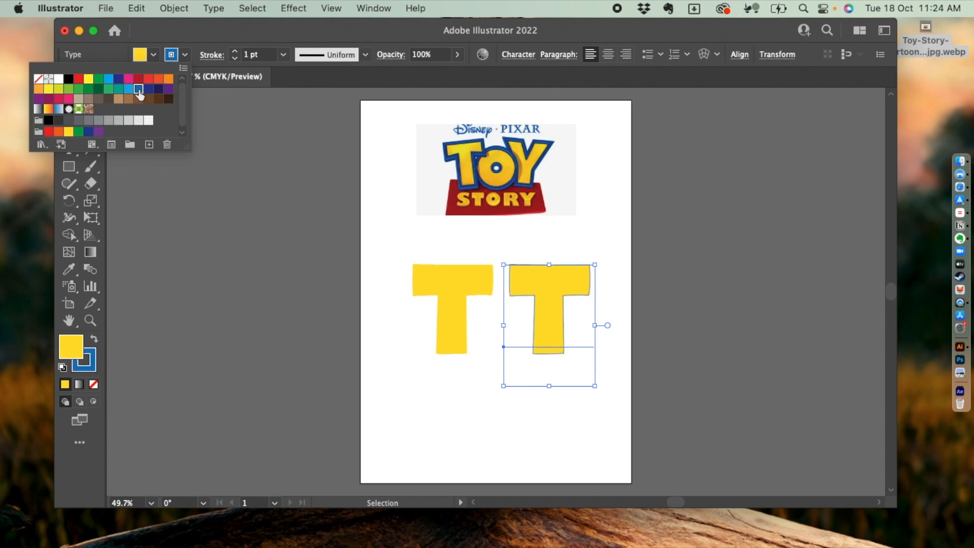
left_click(235, 51)
left_click(236, 52, "shift")
left_click(235, 52, "shift")
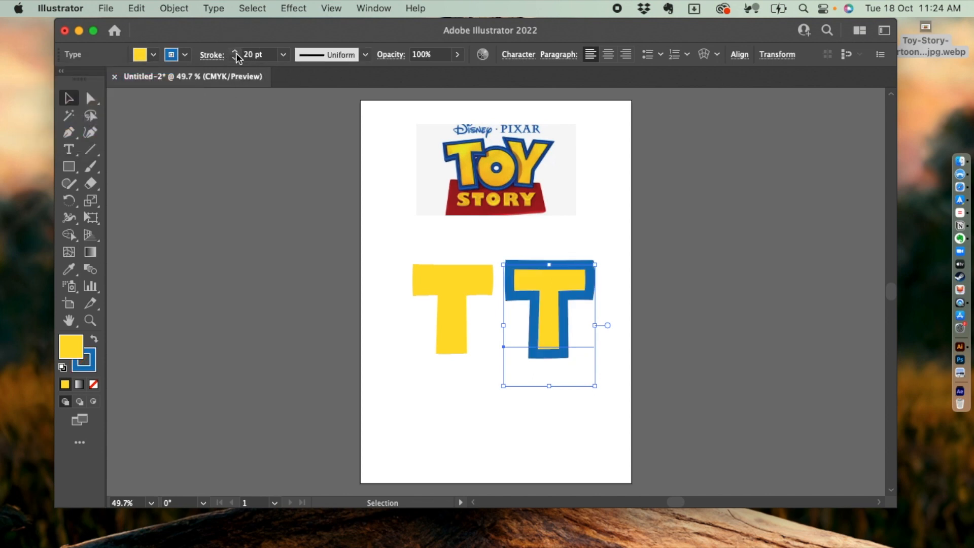
left_click(378, 312)
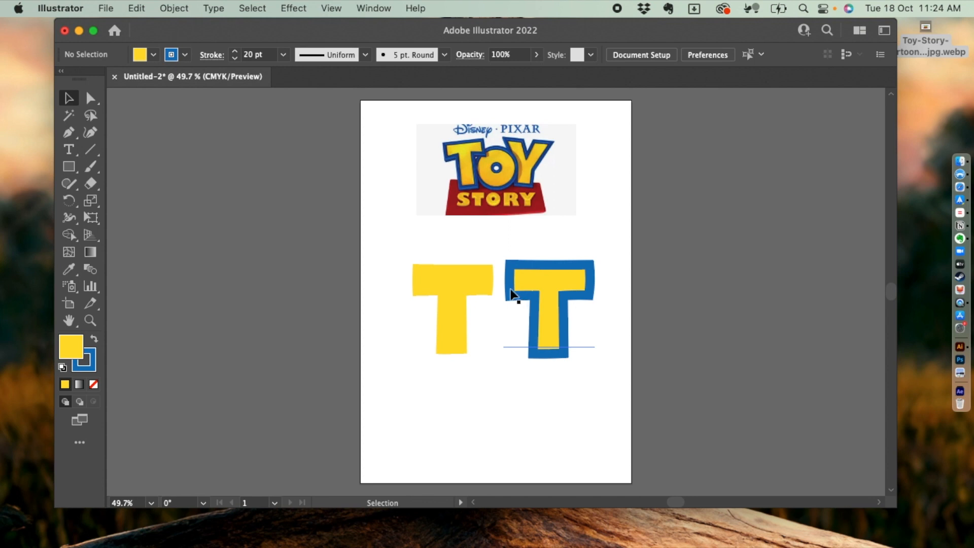
Step: Remove the fill from the blue-stroked T, leaving only its outline
left_click(543, 282)
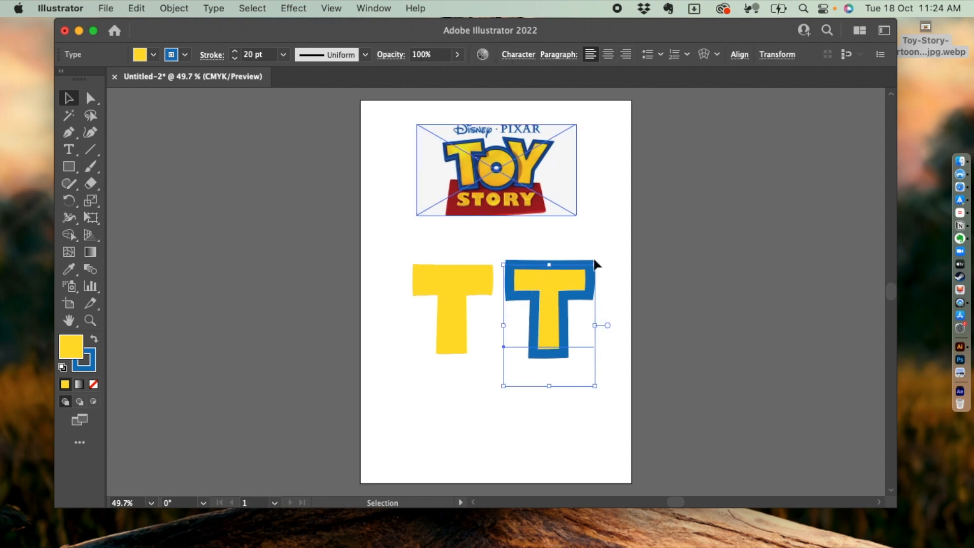
left_click(152, 55)
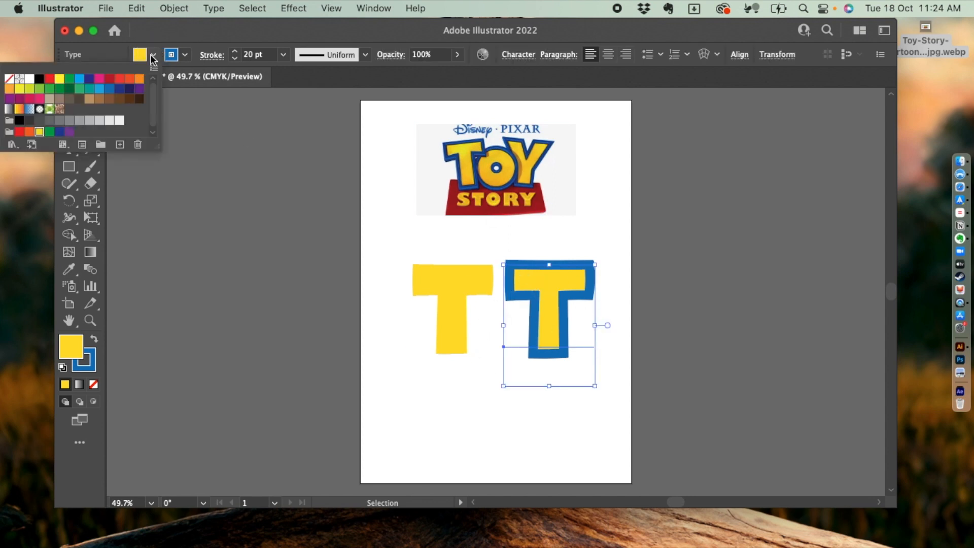
left_click(9, 79)
left_click(373, 306)
Step: Expand both letter Ts into shapes with Object and Fill enabled
left_click_drag(399, 419, 542, 277)
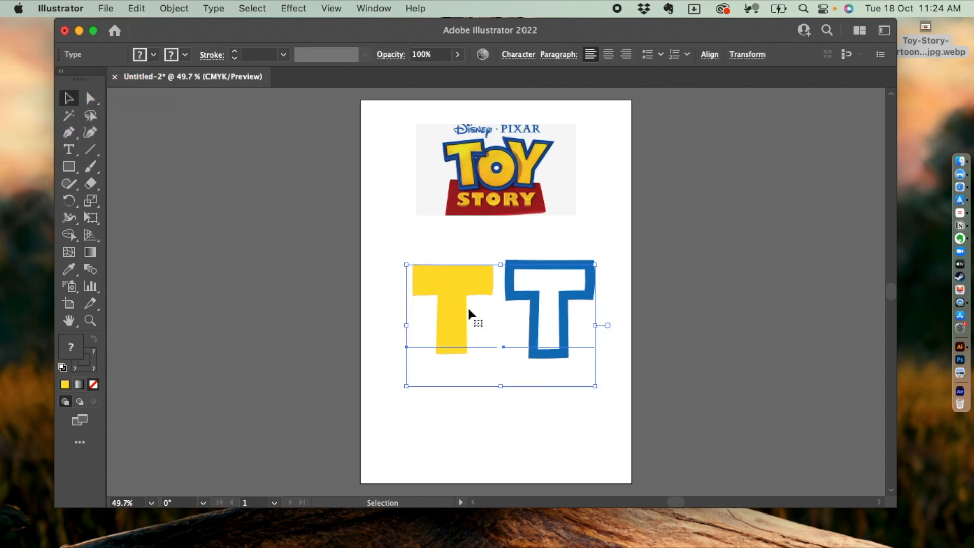
right_click(465, 281)
left_click(144, 6)
left_click(172, 6)
left_click(187, 186)
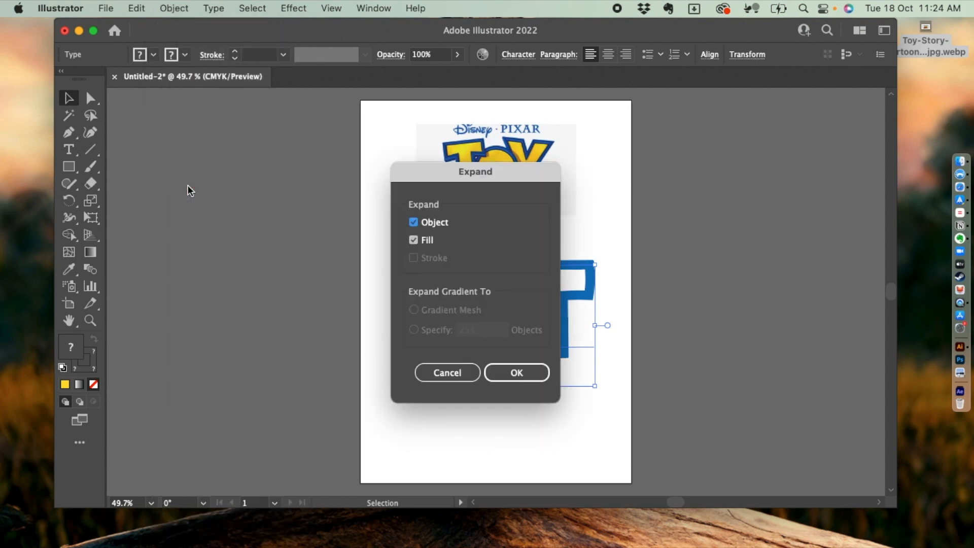
left_click_drag(471, 174, 684, 169)
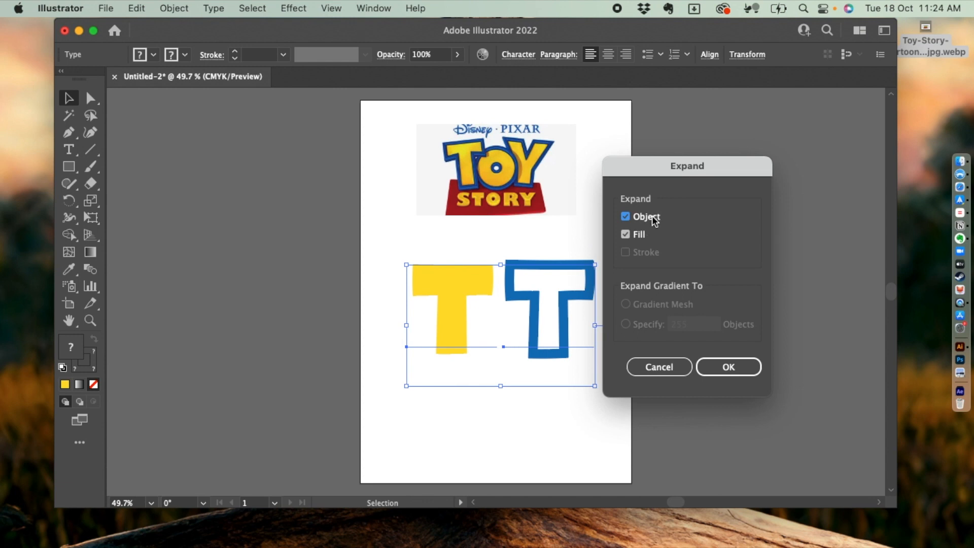
left_click(719, 370)
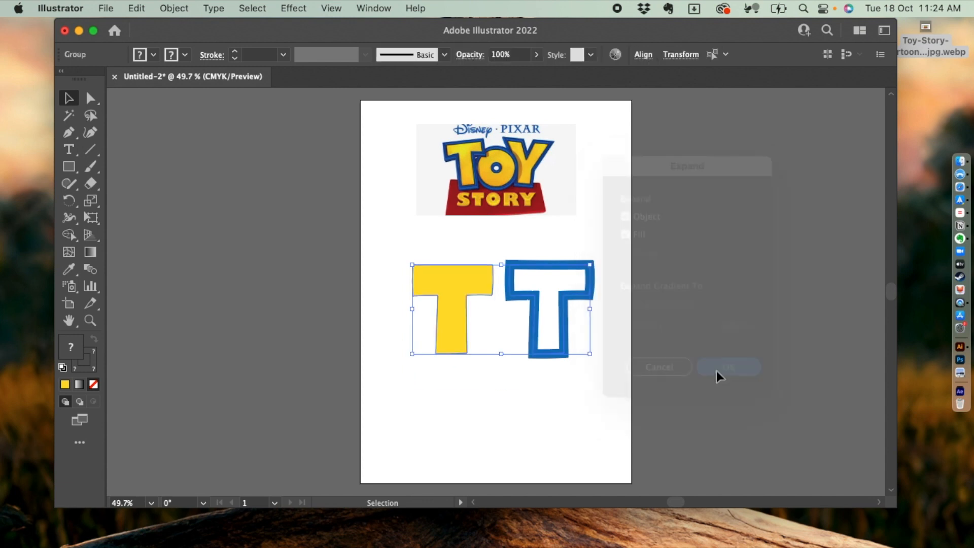
left_click(459, 426)
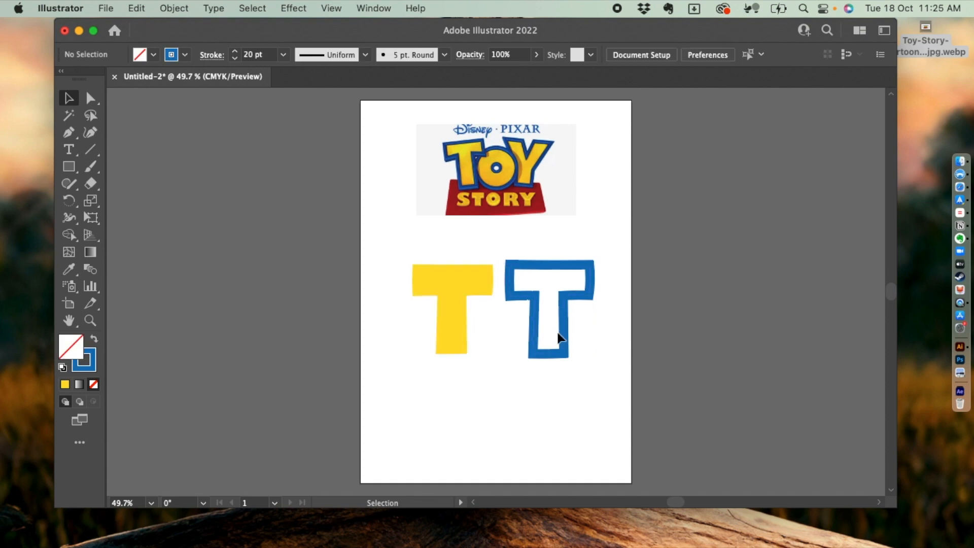
Step: Place the blue outline T over the yellow T and move both to the page's horizontal centre
left_click(458, 331)
left_click(536, 341)
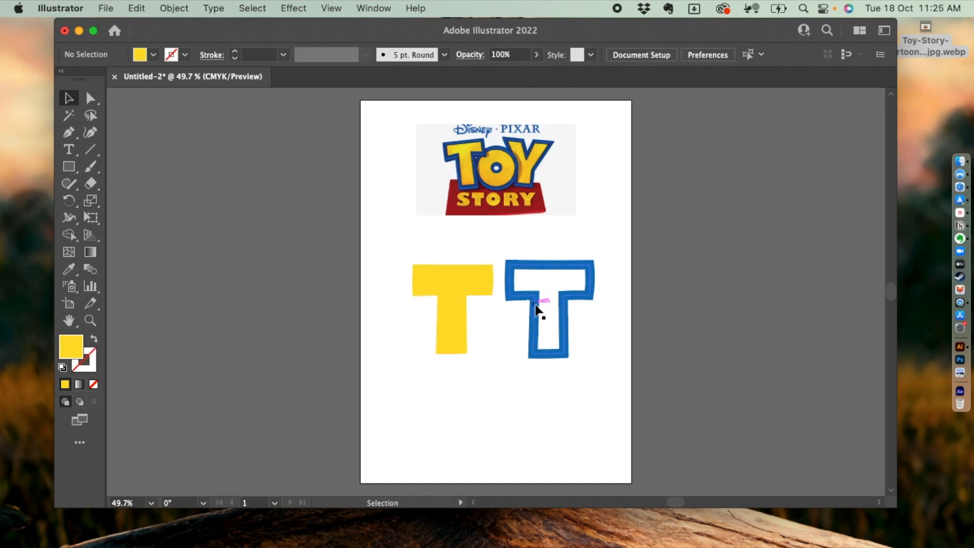
left_click_drag(537, 307, 439, 310)
left_click(552, 310)
left_click_drag(395, 365, 504, 246)
left_click_drag(454, 289, 500, 285)
Step: Align the blue outline and the yellow T to each other's horizontal and vertical centres
left_click_drag(403, 265, 539, 379)
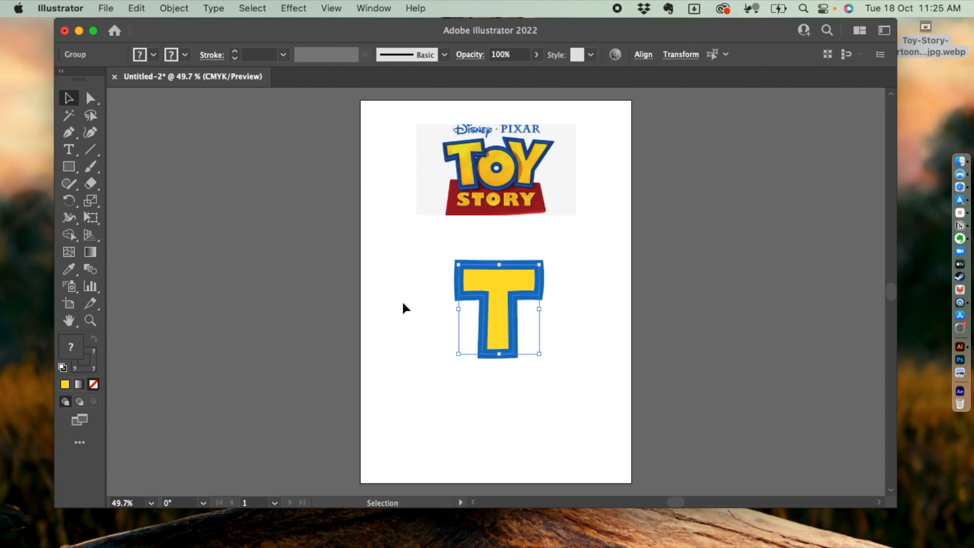
left_click(643, 54)
left_click(518, 94)
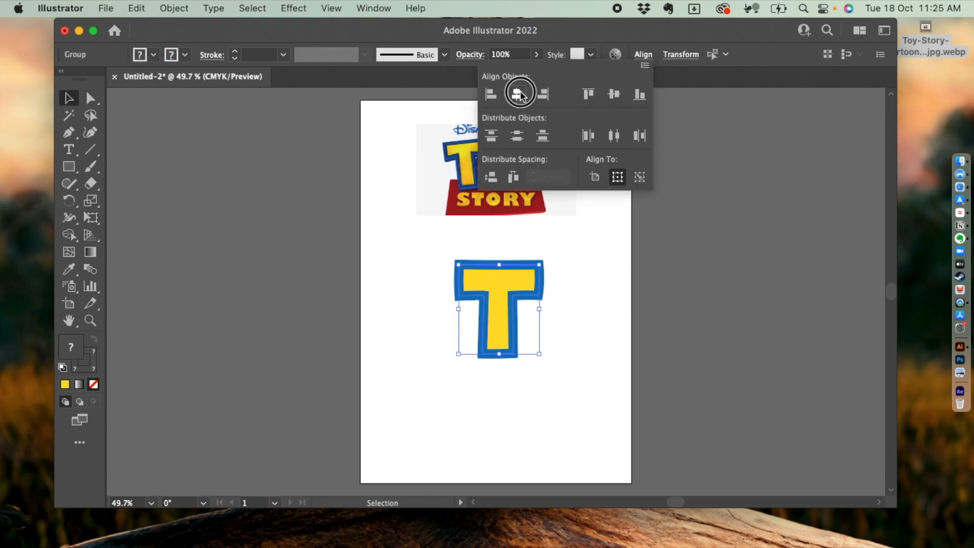
left_click(614, 94)
left_click(731, 250)
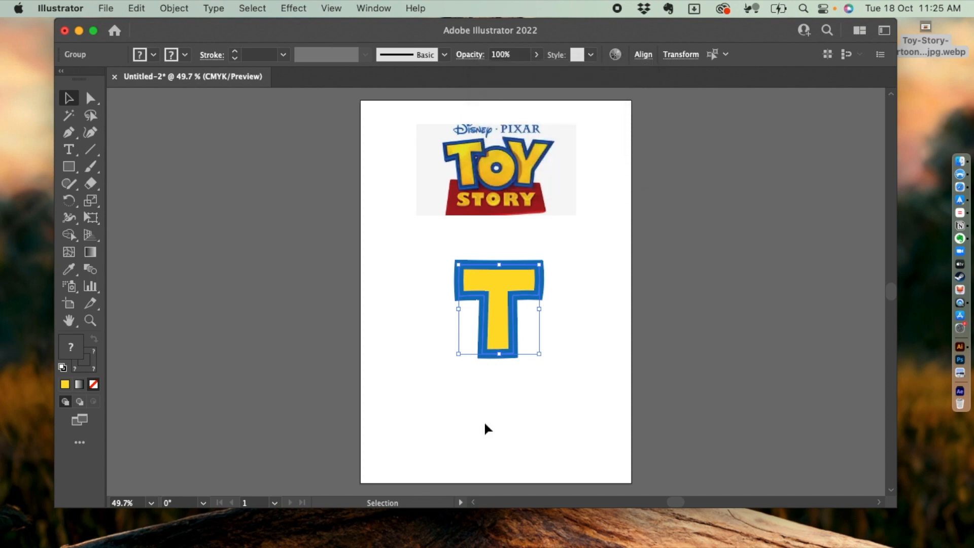
Step: Group the blue outline with the yellow T and shift the group slightly down and left
left_click_drag(408, 380, 568, 256)
right_click(502, 282)
left_click(528, 415)
left_click(403, 314)
mouse_move(490, 309)
left_mouse_down()
mouse_move(452, 310)
mouse_move(478, 302)
mouse_move(452, 331)
mouse_move(459, 314)
mouse_move(485, 318)
left_mouse_up()
left_click_drag(427, 319, 539, 330)
left_click_drag(483, 325, 476, 328)
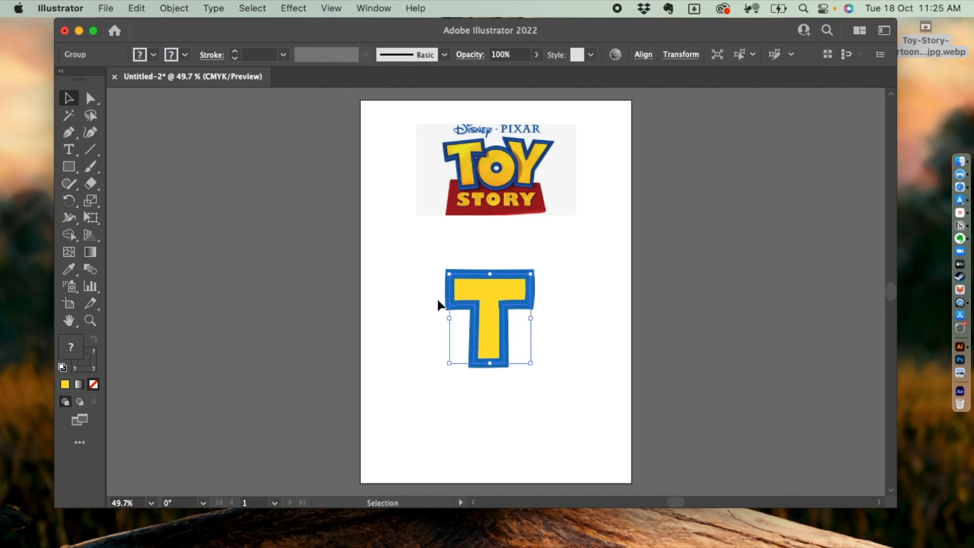
Step: Apply the 3D and Materials Extrude & Bevel effect to the grouped T
left_click(293, 8)
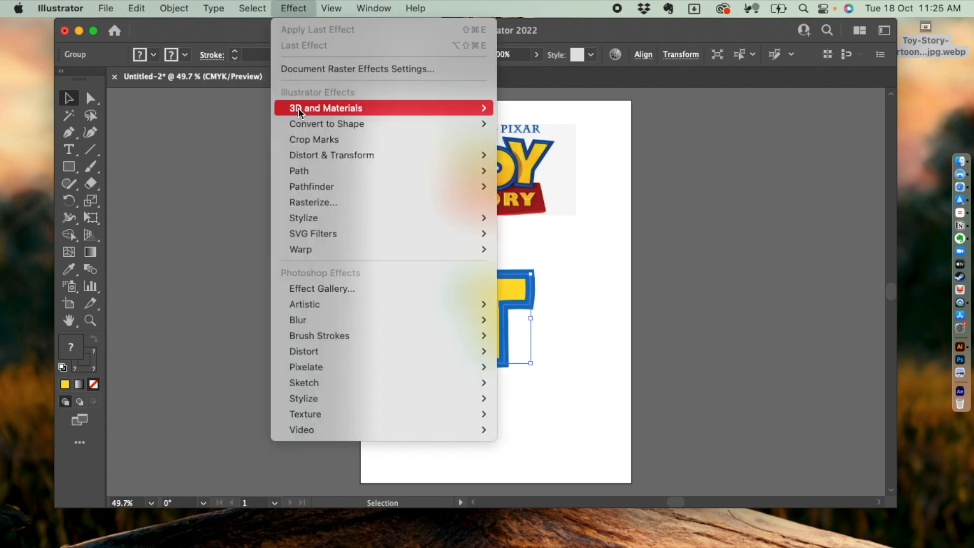
mouse_move(298, 109)
left_click(535, 108)
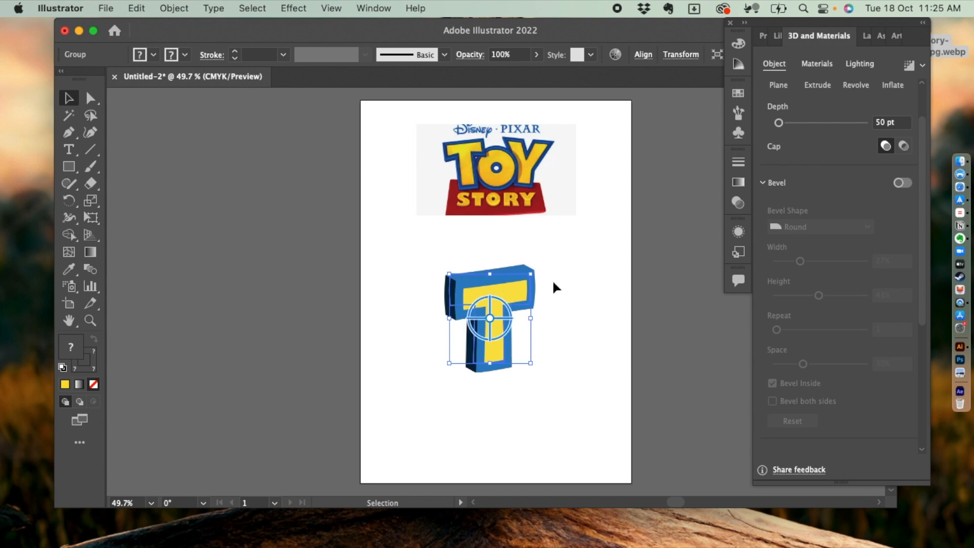
key("super+equal")
key("super+equal")
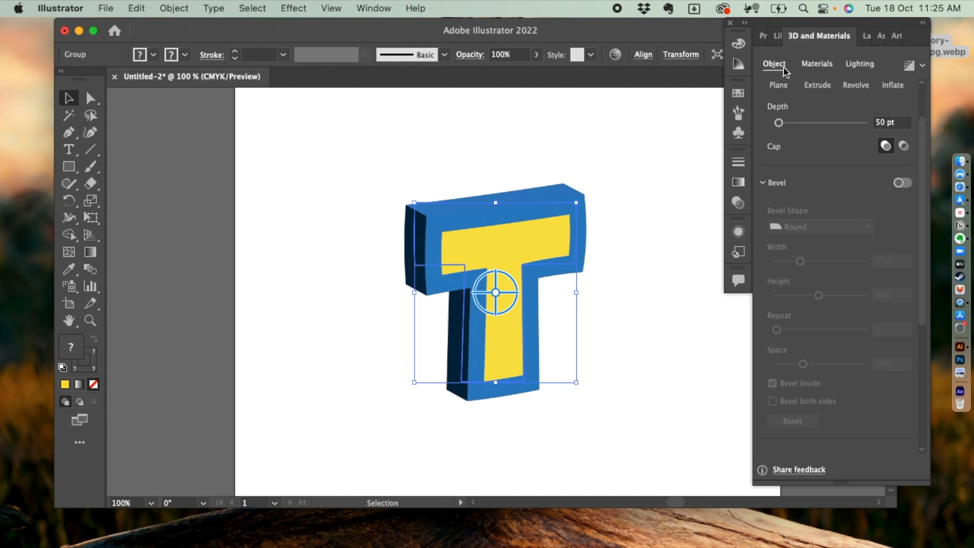
Step: Turn on the bevel for the extruded T and set its bevel shape to Round
scroll(847, 239, "up", 2)
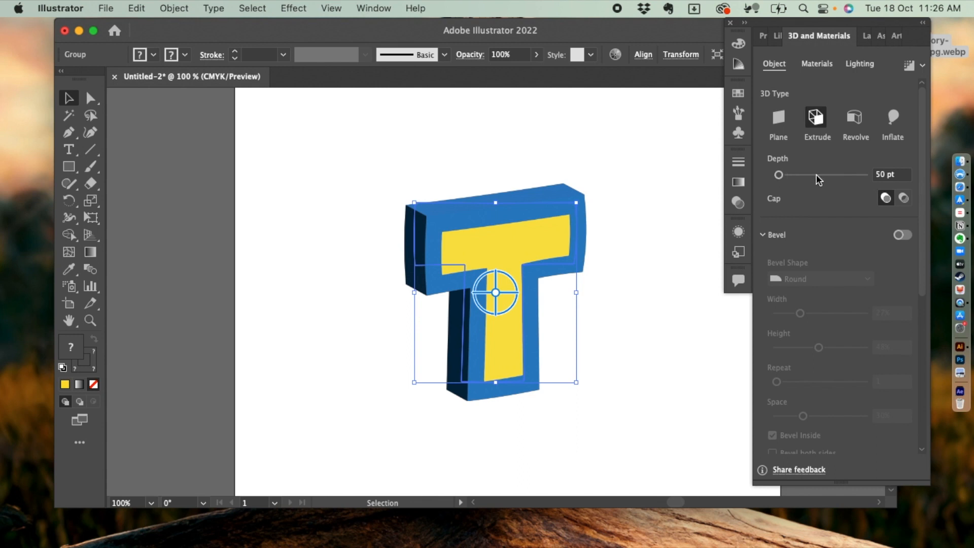
scroll(814, 220, "down", 1)
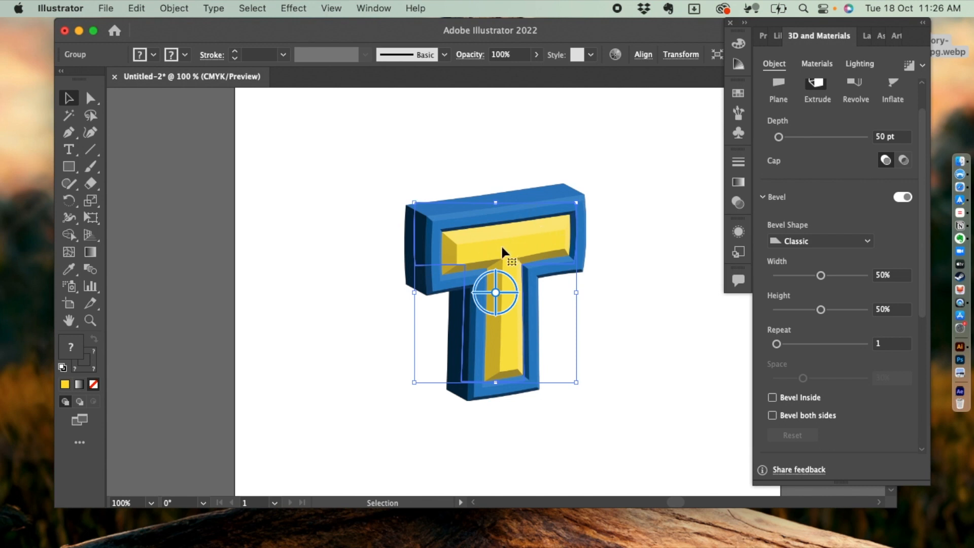
left_click(776, 242)
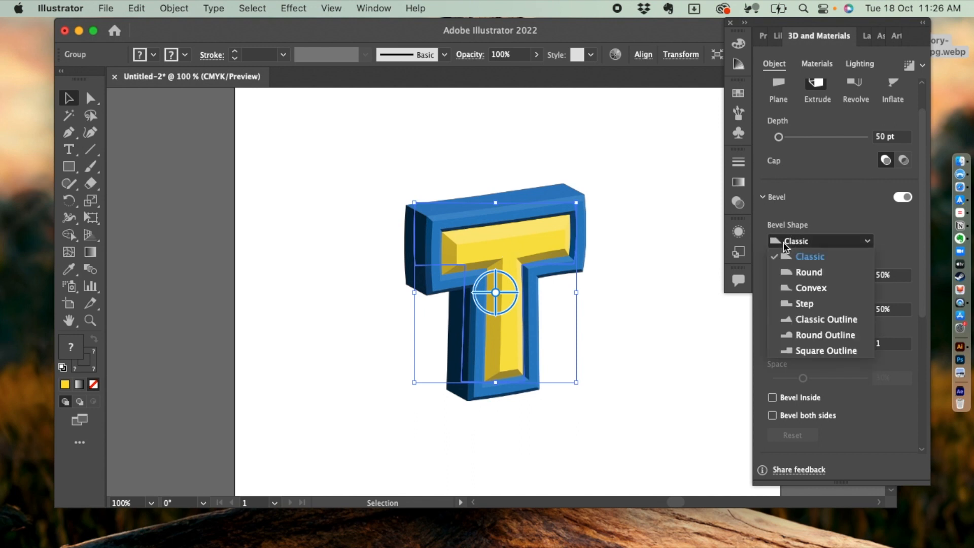
left_click(785, 269)
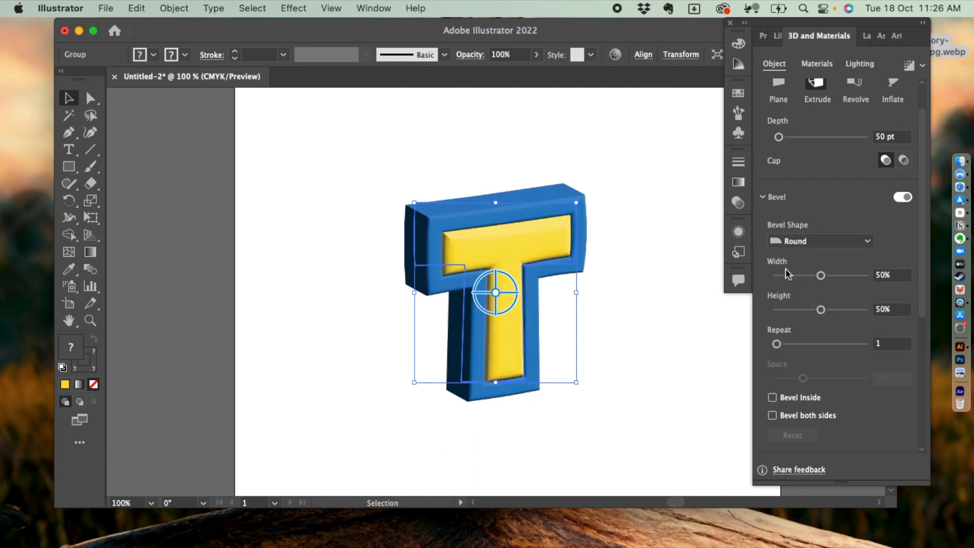
Step: Try Bevel Inside on the extruded T and vary the bevel's height and width
scroll(791, 316, "up", 2)
left_click(772, 397)
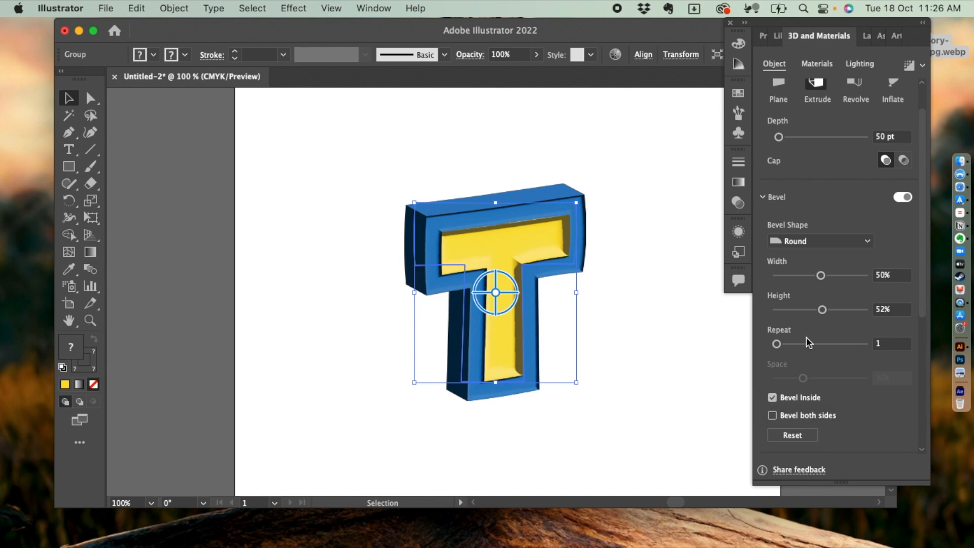
left_click_drag(812, 310, 800, 311)
mouse_move(821, 275)
left_mouse_down()
mouse_move(798, 275)
mouse_move(845, 276)
mouse_move(833, 279)
left_mouse_up()
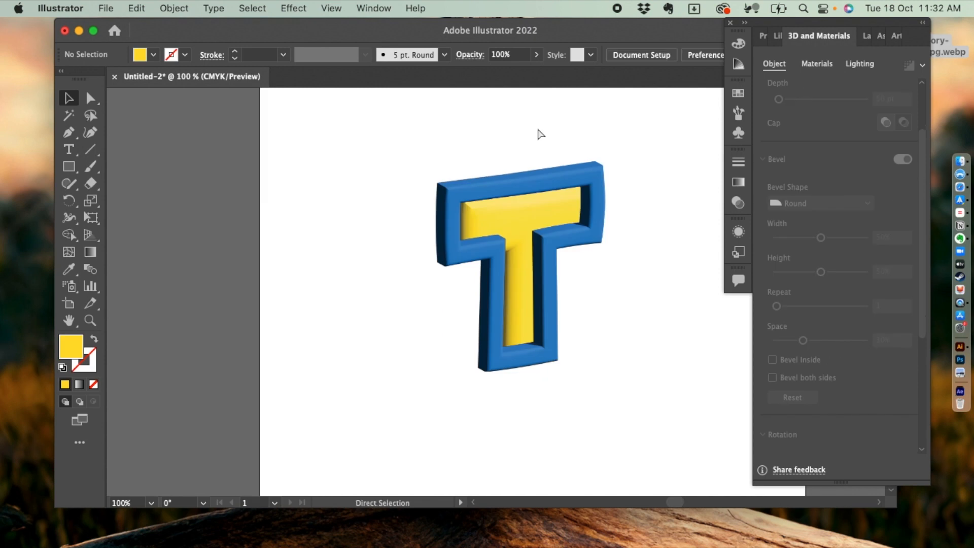
Step: Apply the Calacatta Marble material to the T's blue outline
key("super+equal")
left_click_drag(602, 284, 553, 287)
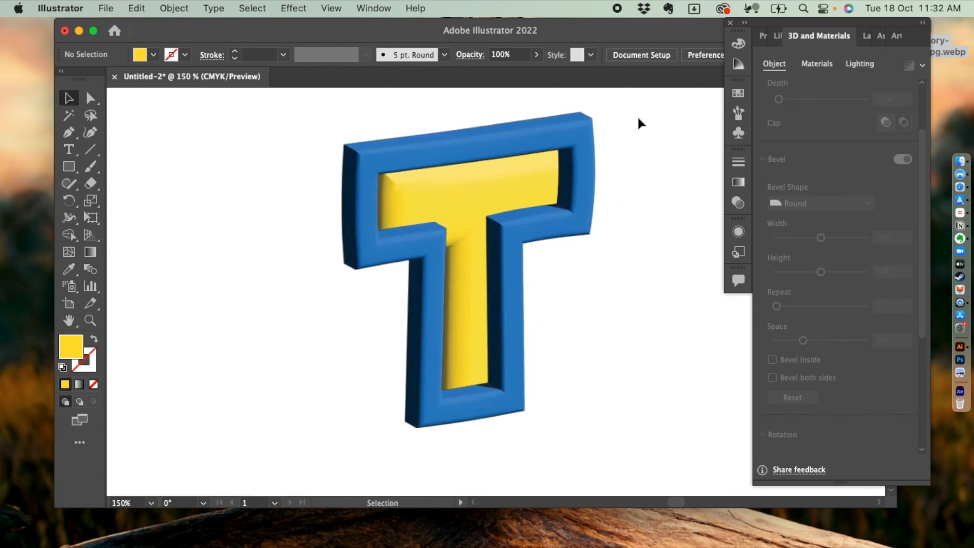
left_click(561, 134)
left_click(817, 64)
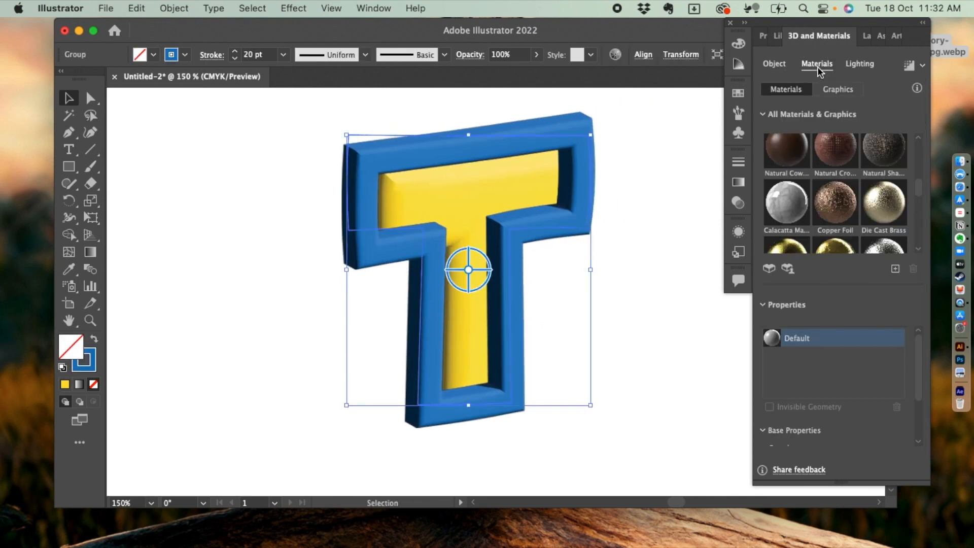
scroll(823, 229, "down", 2)
left_click_drag(783, 188, 583, 183)
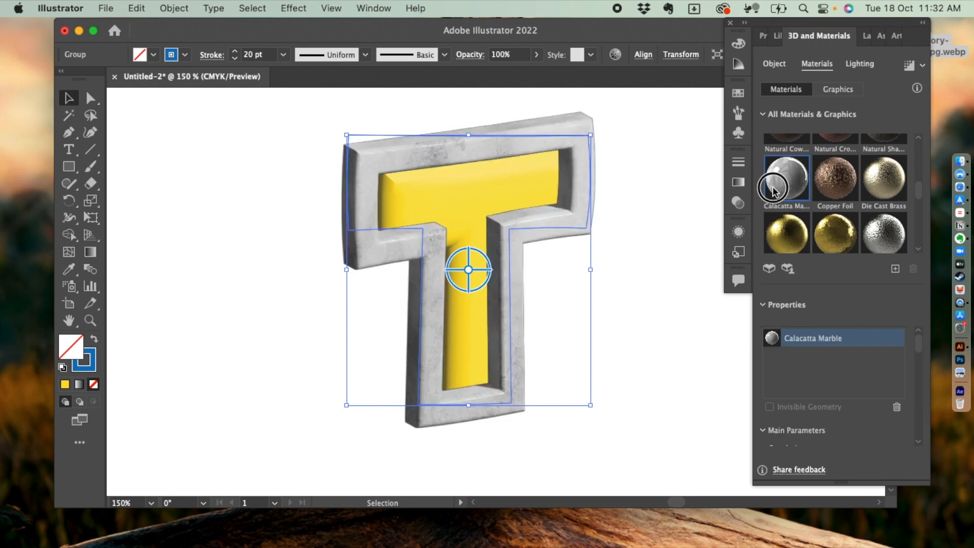
Step: Set the Marble Color of the outline's material to bright blue 0660FF
left_click(645, 120)
left_click(561, 127)
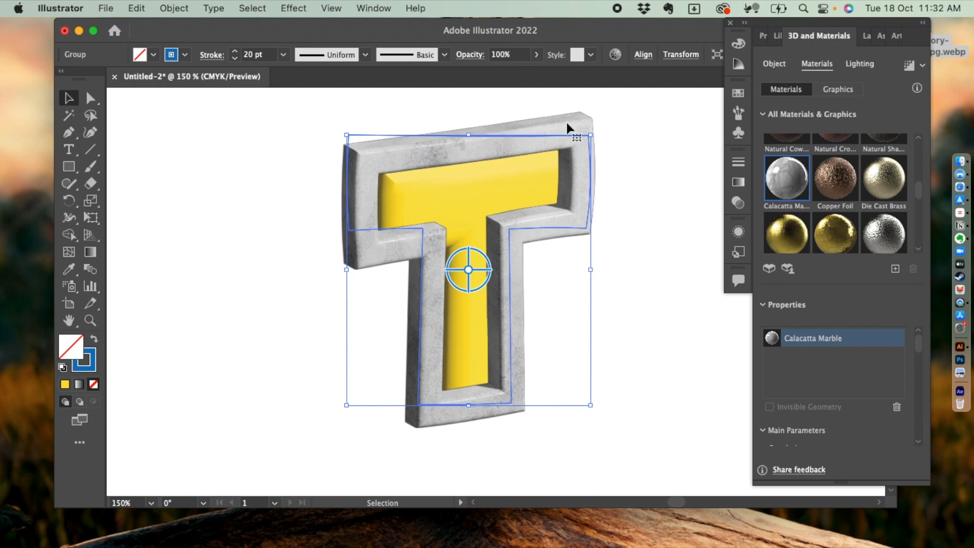
scroll(826, 350, "down", 5)
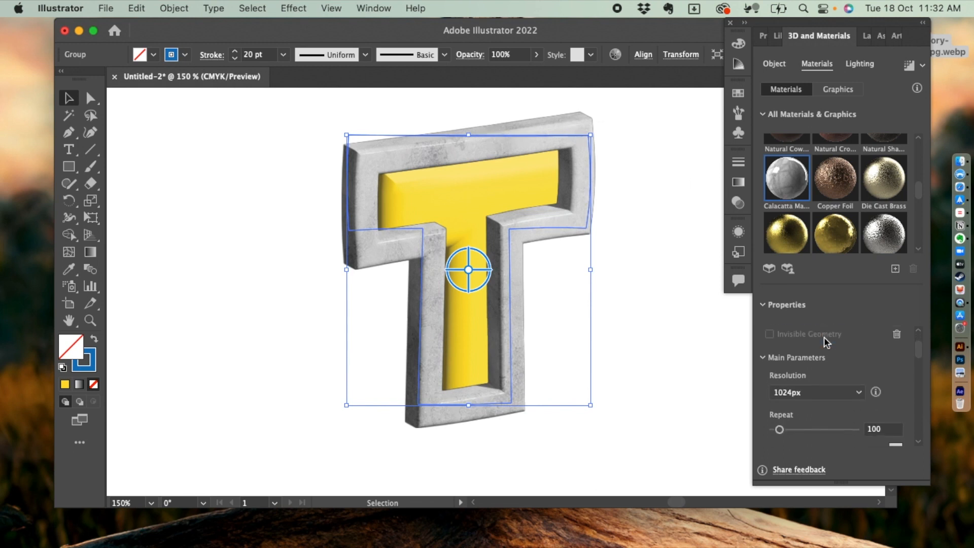
left_click(898, 392)
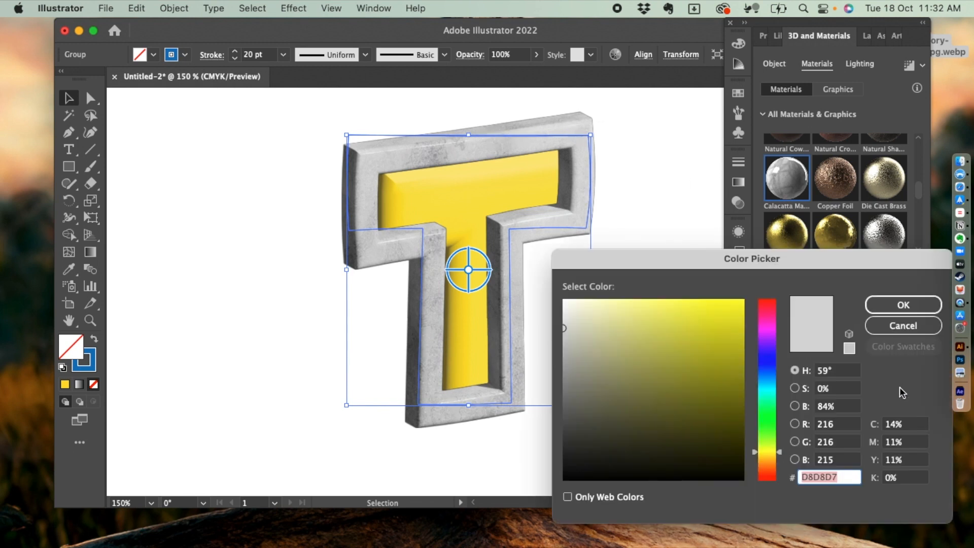
left_click(776, 375)
left_click_drag(733, 324, 745, 299)
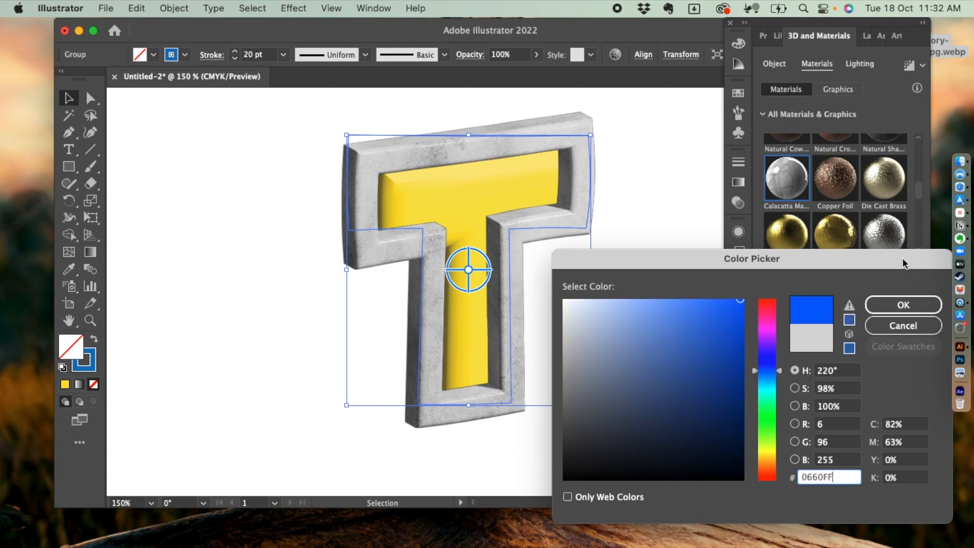
left_click(923, 305)
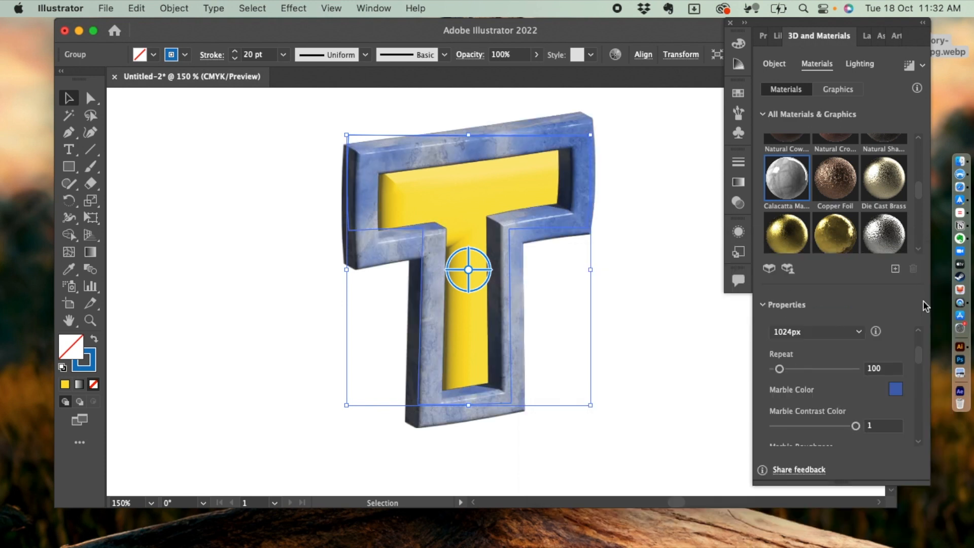
Step: Set the Veins Color of the outline's marble material to black 000000 and deselect the outline
scroll(866, 376, "down", 6)
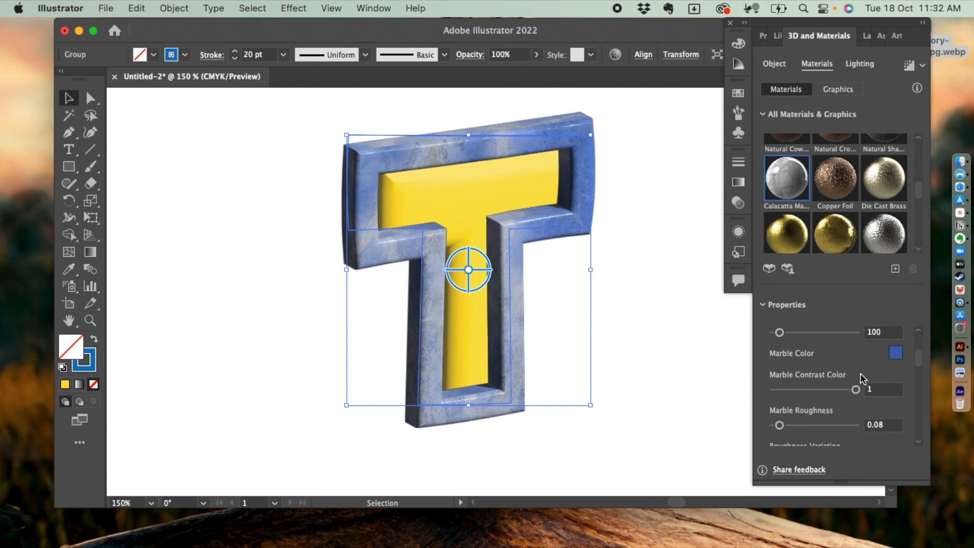
scroll(863, 378, "down", 1)
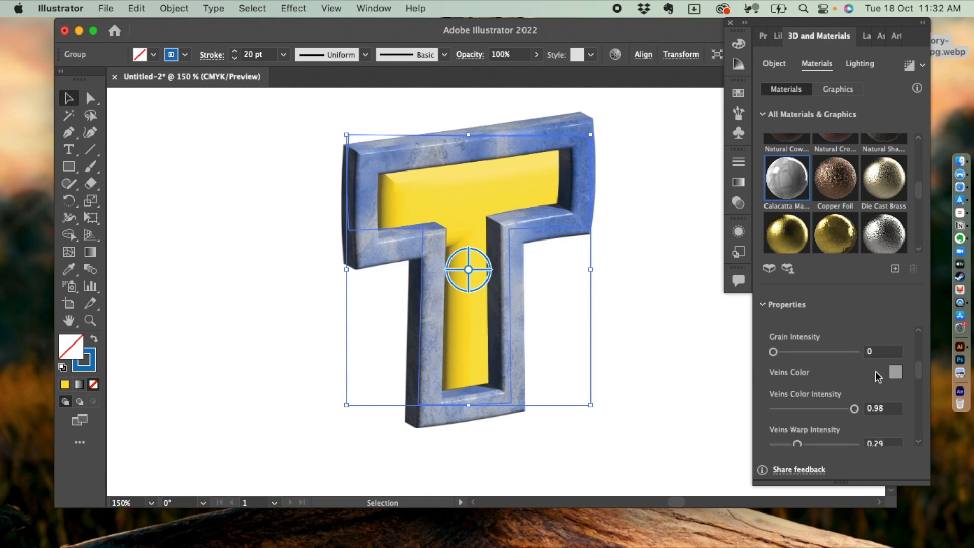
left_click(896, 374)
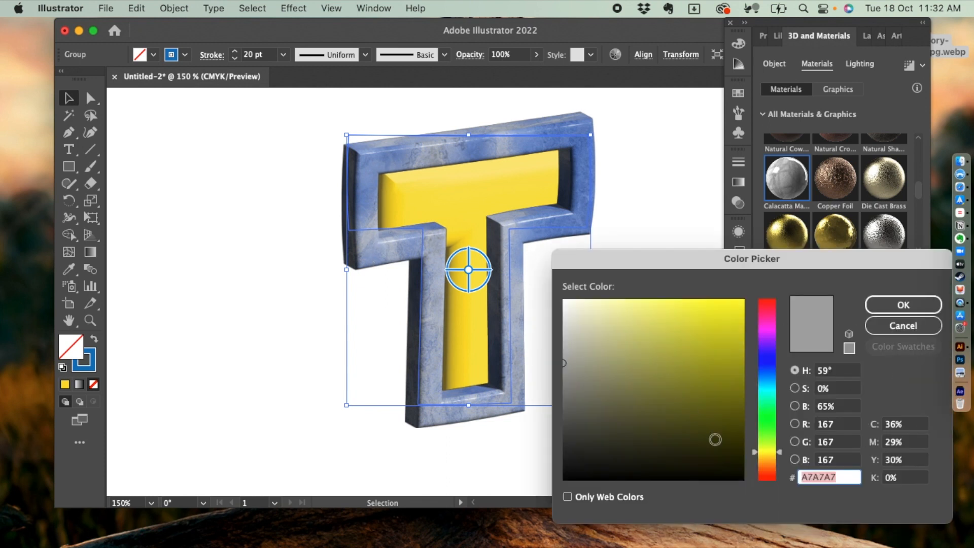
left_click(565, 478)
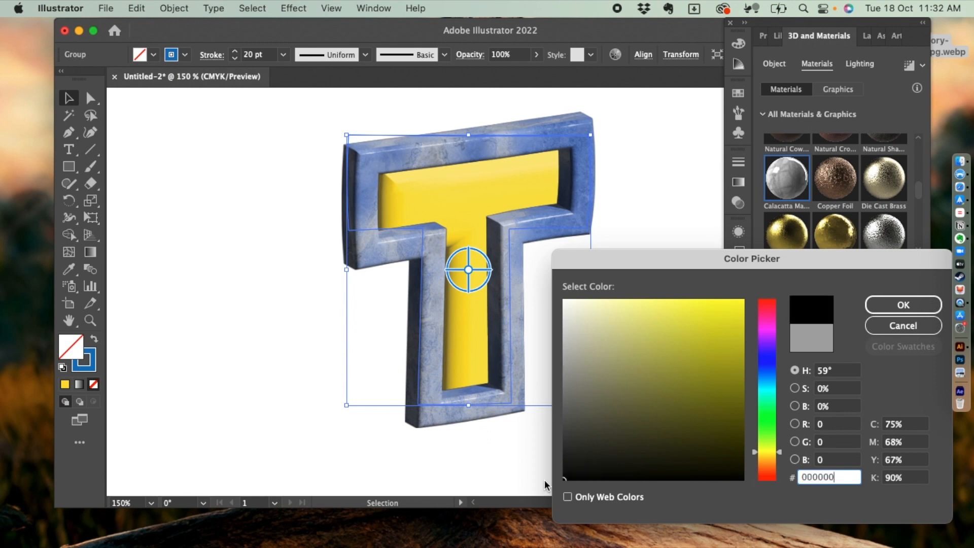
left_click(880, 310)
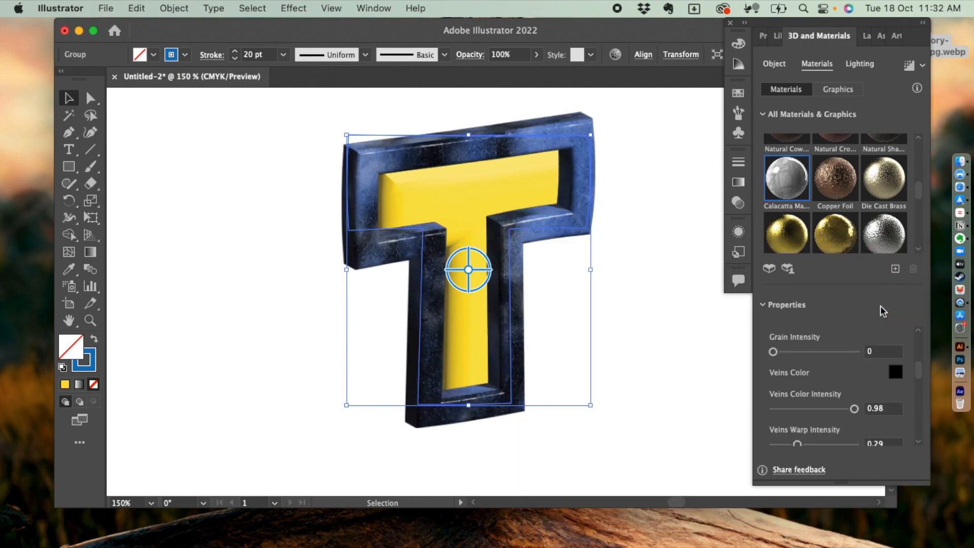
left_click(652, 159)
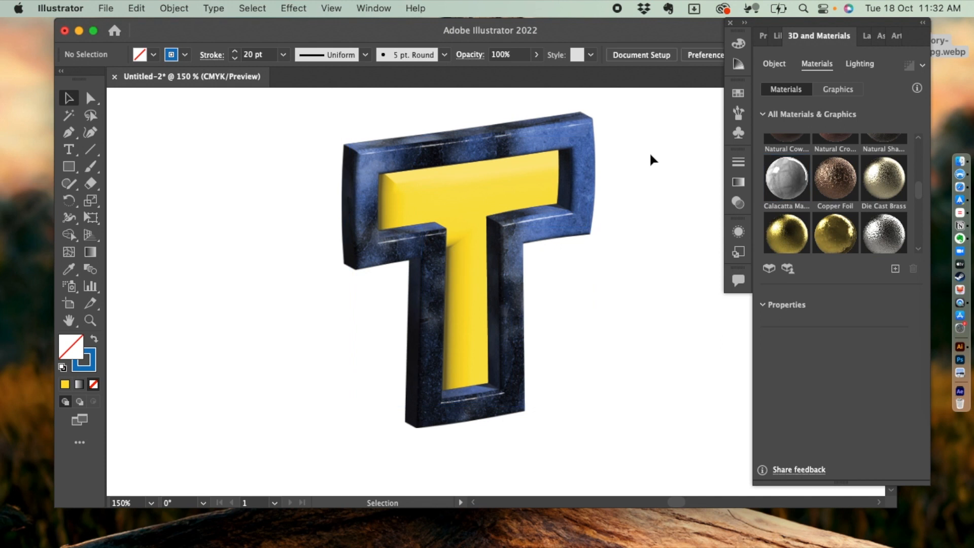
Step: Apply the Calacatta Marble material to the yellow inner T
left_click(482, 199)
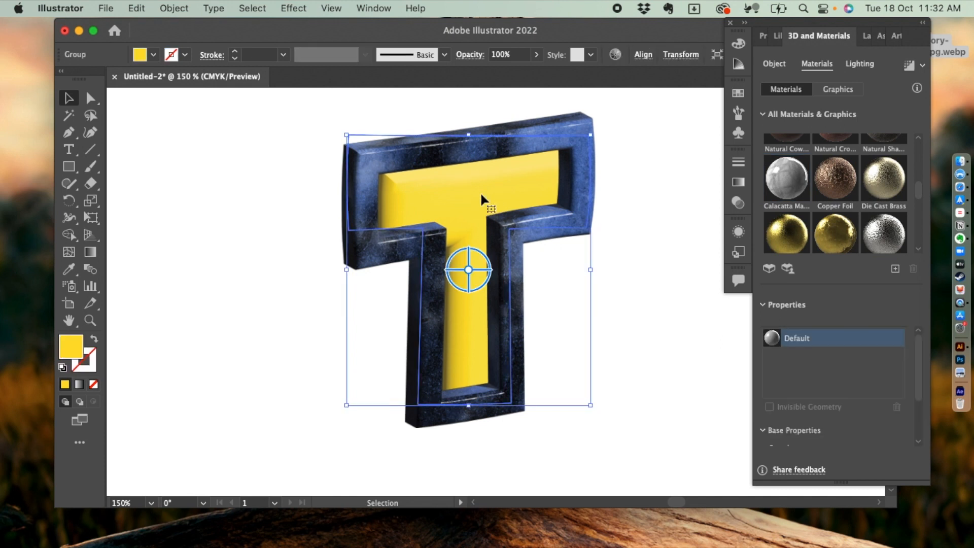
scroll(799, 239, "up", 1)
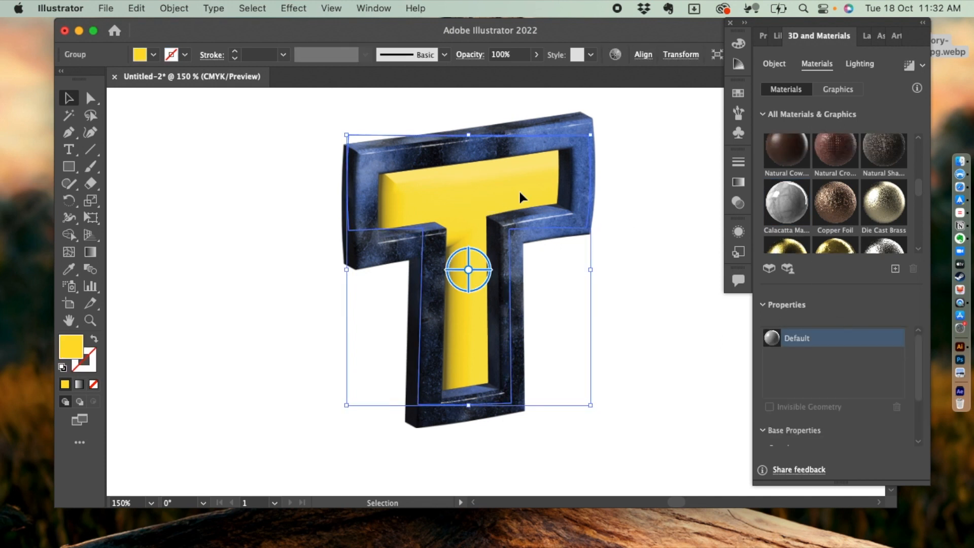
left_click_drag(793, 210, 483, 199)
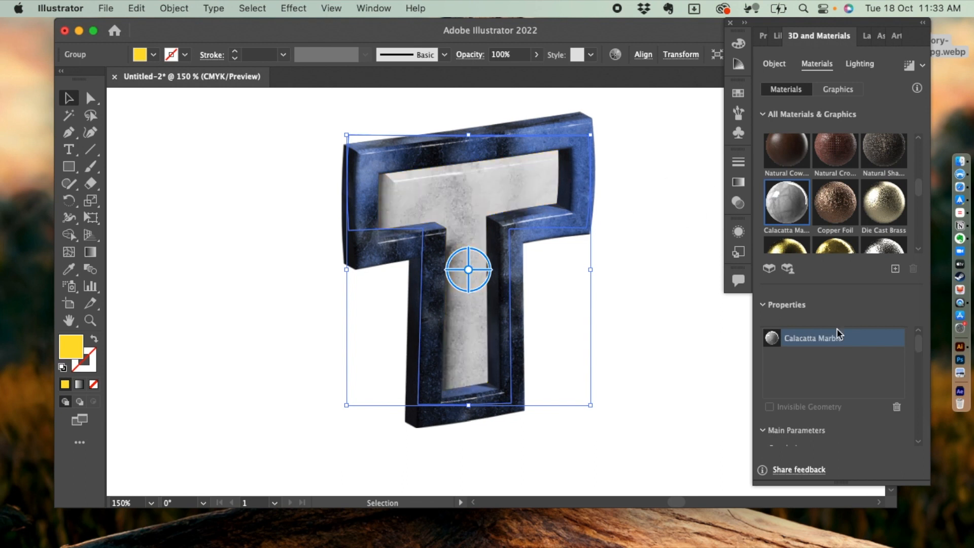
Step: Set the Marble Color of the inner T's material to golden yellow FFCE00
scroll(833, 348, "down", 3)
left_click(896, 439)
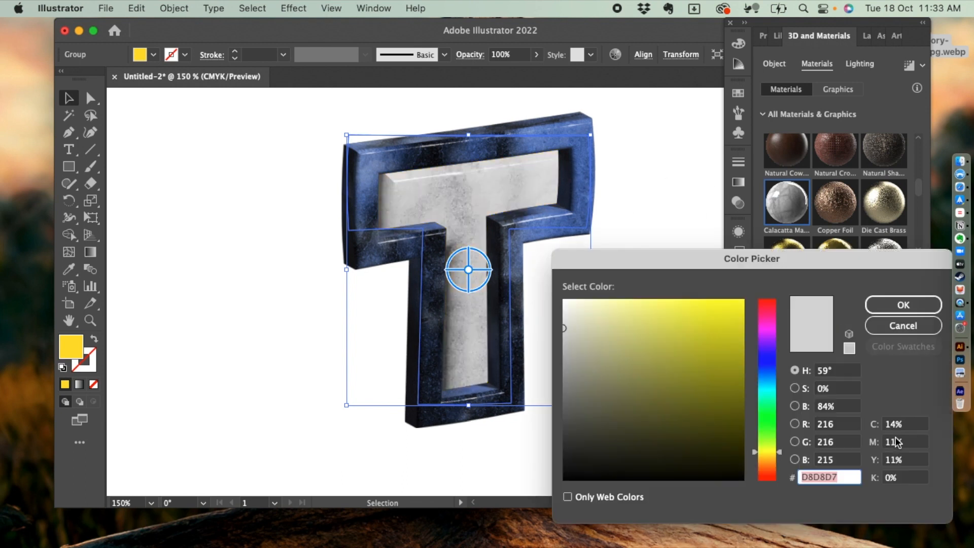
left_click_drag(731, 326, 753, 295)
left_click_drag(779, 456, 779, 457)
left_click(897, 304)
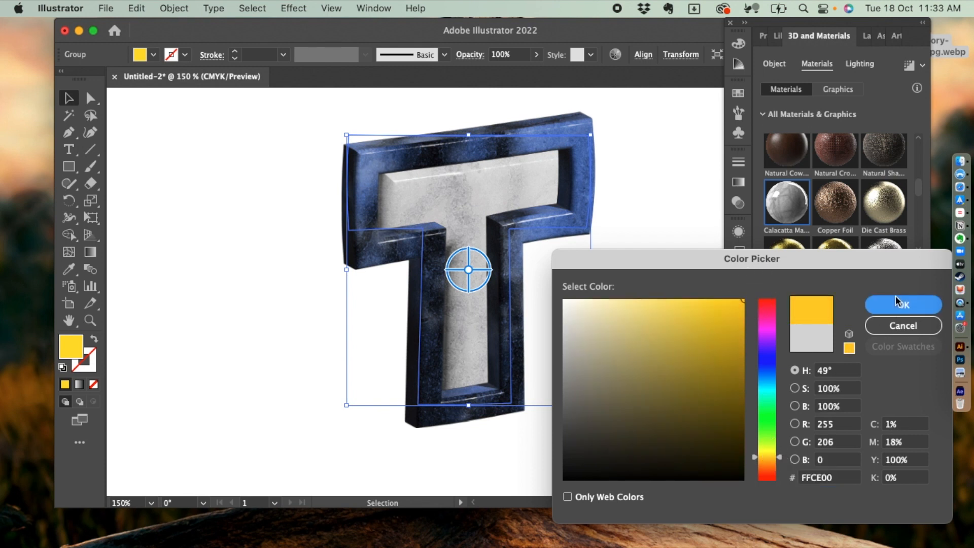
Step: Set the Veins Color of the inner T's marble material to red FF2D03 and deselect the letter
scroll(868, 348, "down", 10)
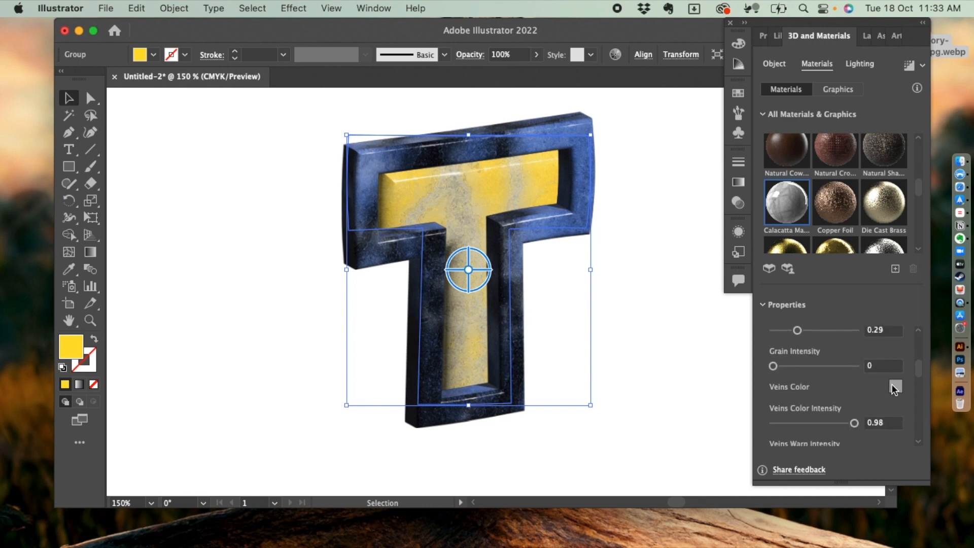
left_click(895, 387)
left_click_drag(687, 261, 722, 244)
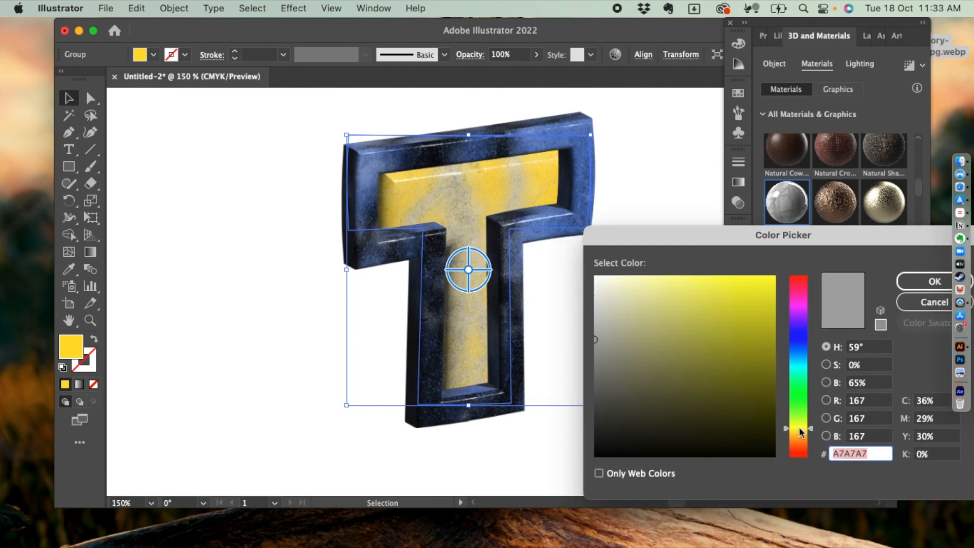
left_click_drag(800, 432, 800, 453)
left_click(765, 284)
left_click(773, 277)
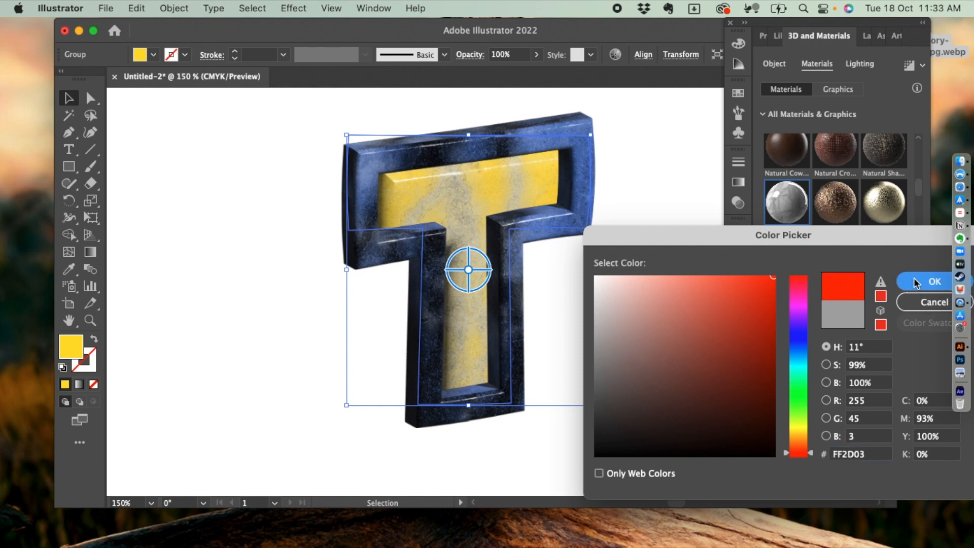
left_click(916, 283)
left_click(706, 345)
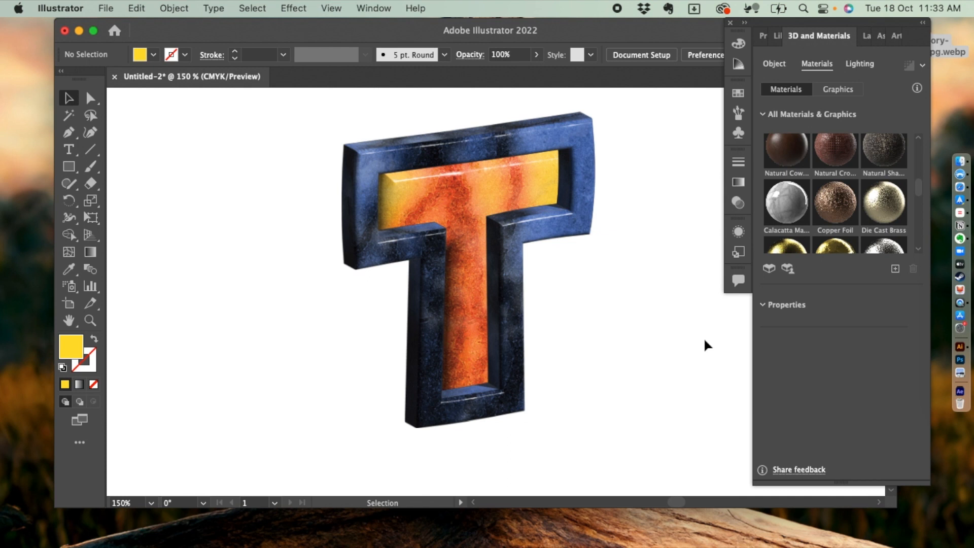
Step: Give the T's outline Diffuse lighting and turn on its shadow, positioned behind the object
left_click(858, 64)
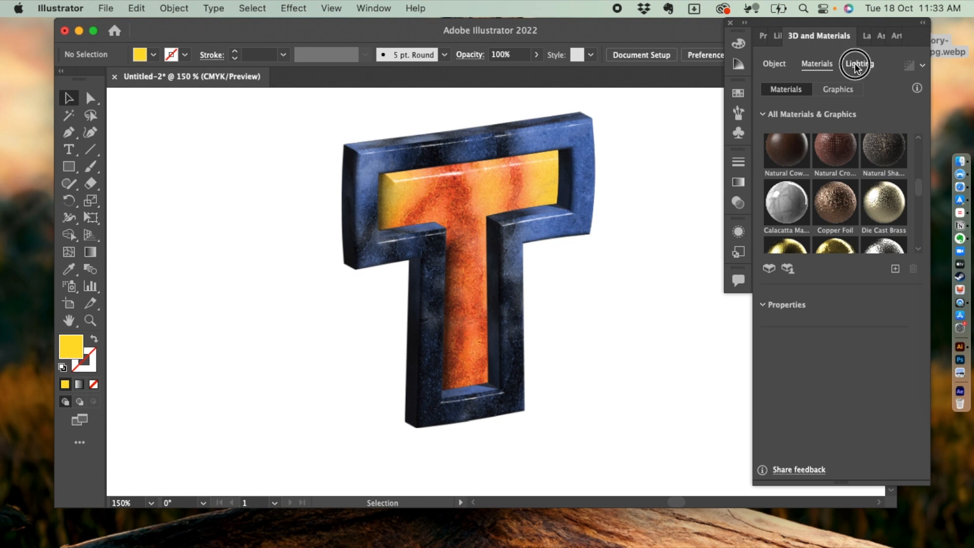
left_click(817, 121)
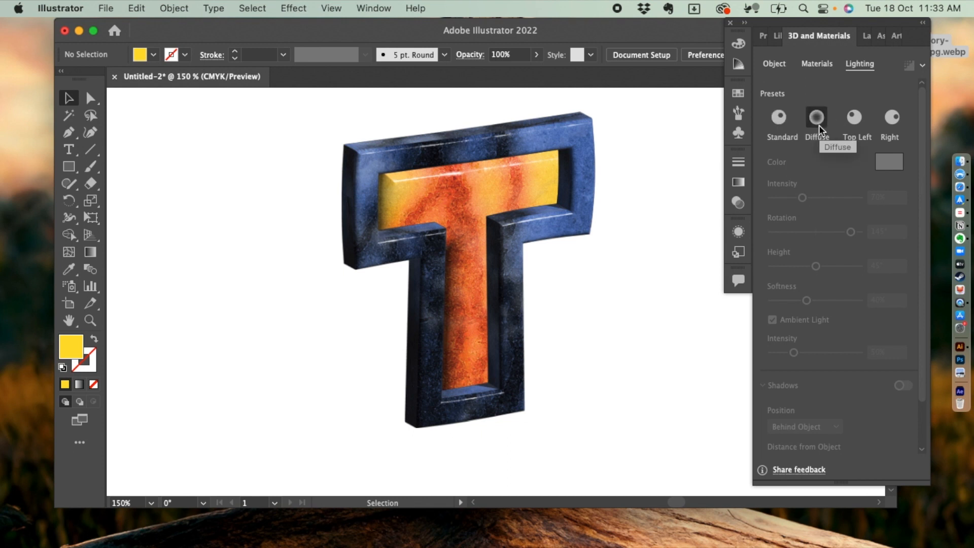
left_click(907, 387)
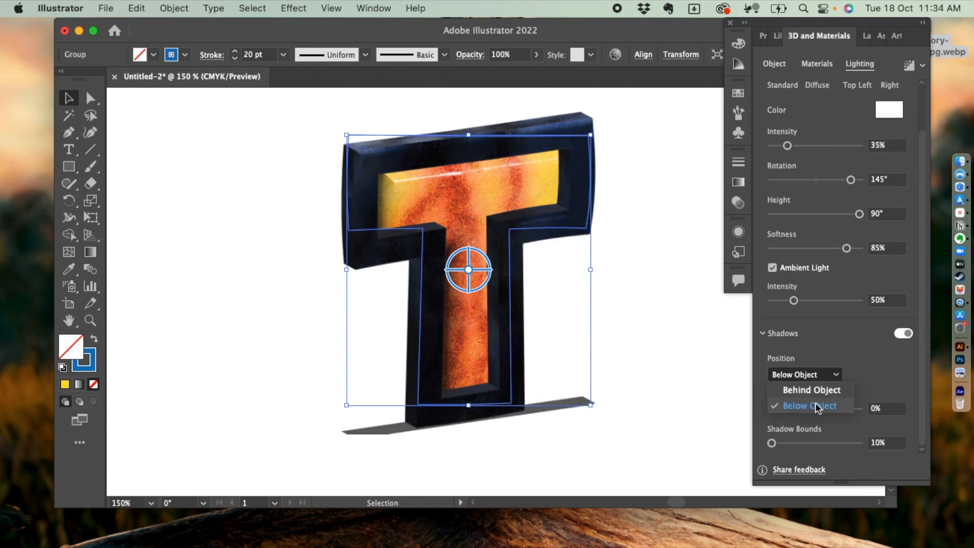
left_click(820, 393)
Step: Try the Top Left lighting preset on the outline, settle on the Standard preset, and deselect the outline
scroll(824, 267, "up", 2)
left_click(854, 121)
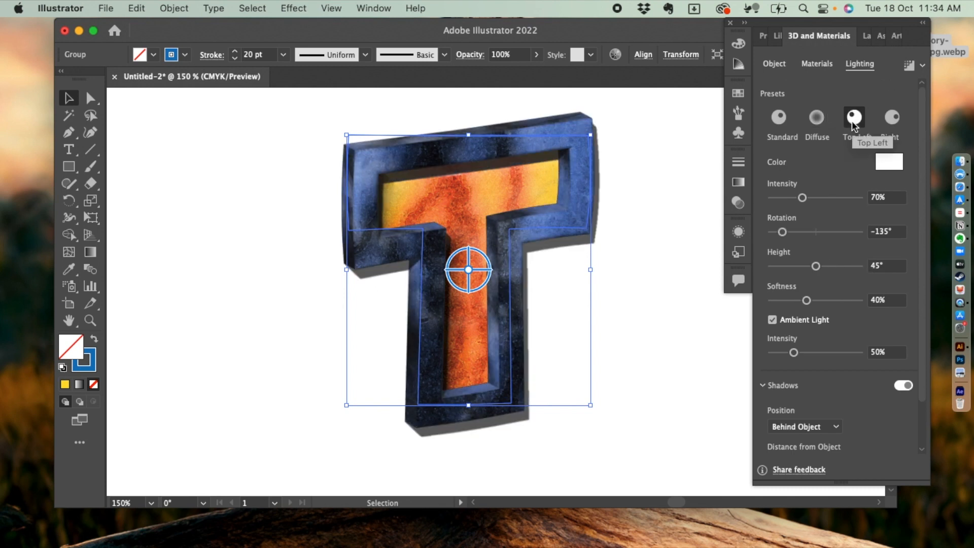
left_click(780, 119)
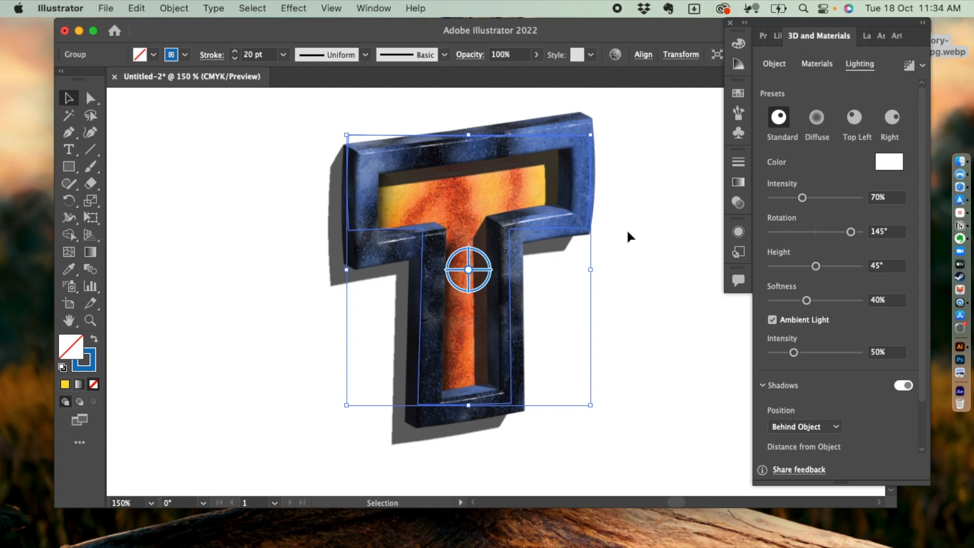
left_click(659, 283)
left_click(559, 227)
left_click(648, 159)
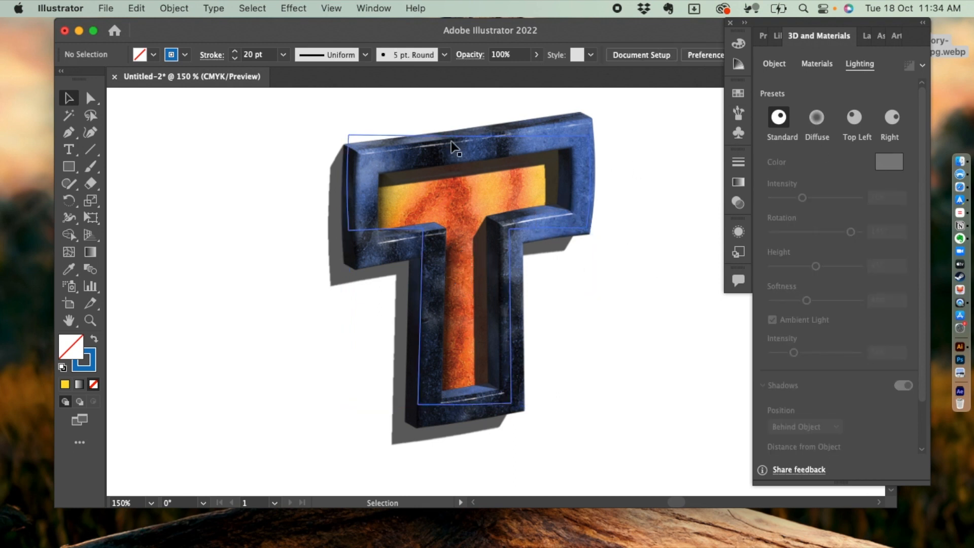
Step: Render the T with ray tracing from its outline and deselect it
left_click(544, 135)
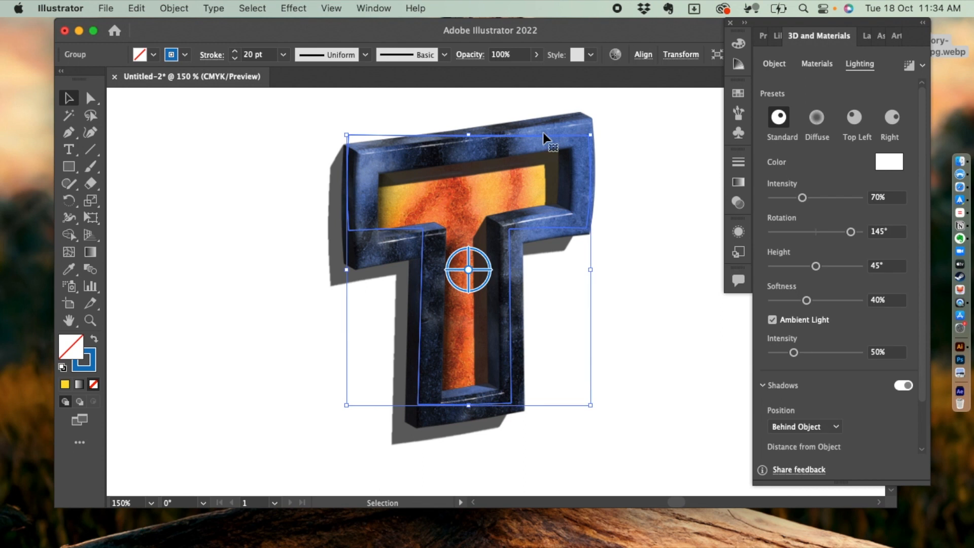
left_click(905, 67)
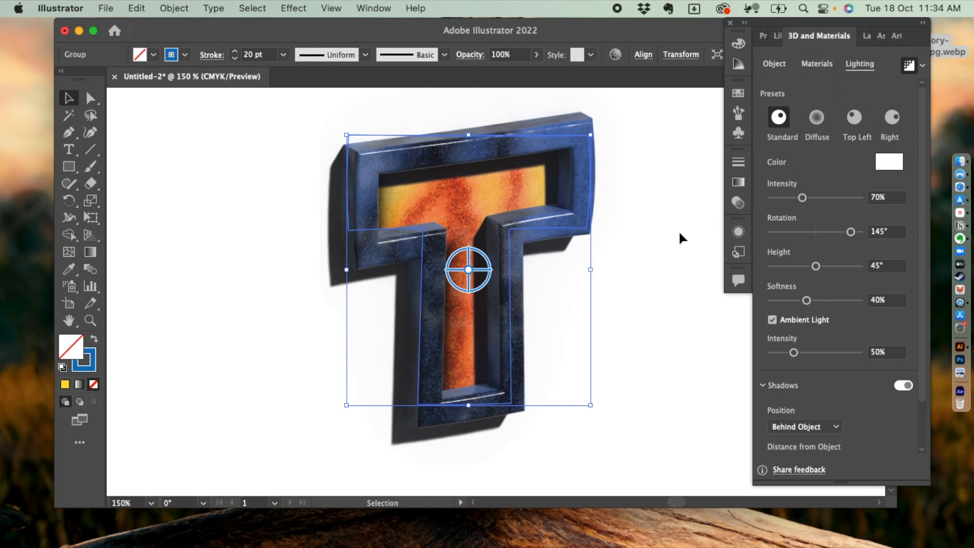
left_click(293, 227)
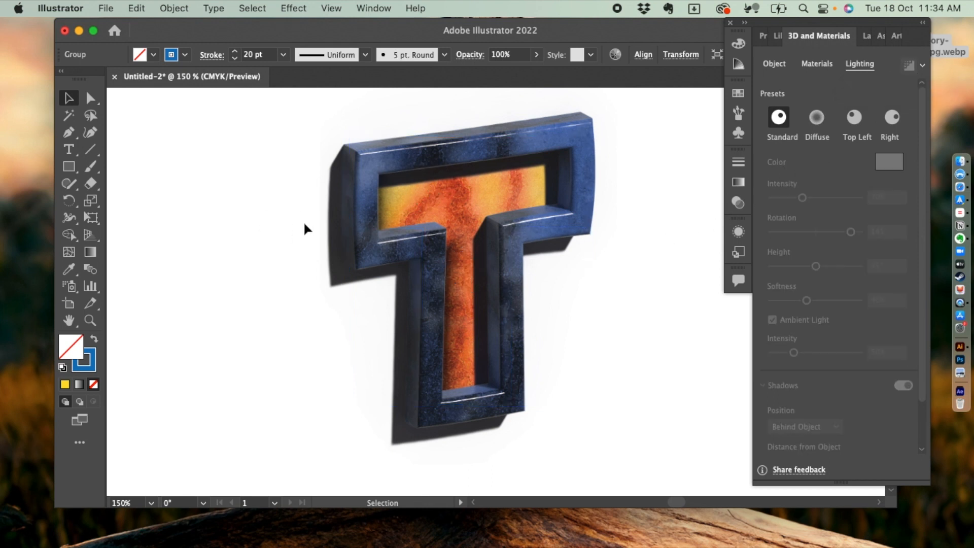
Step: Export the whole T, face and outline together, as a 4x PNG asset to the Desktop
left_click(420, 216)
left_click_drag(231, 104, 671, 449)
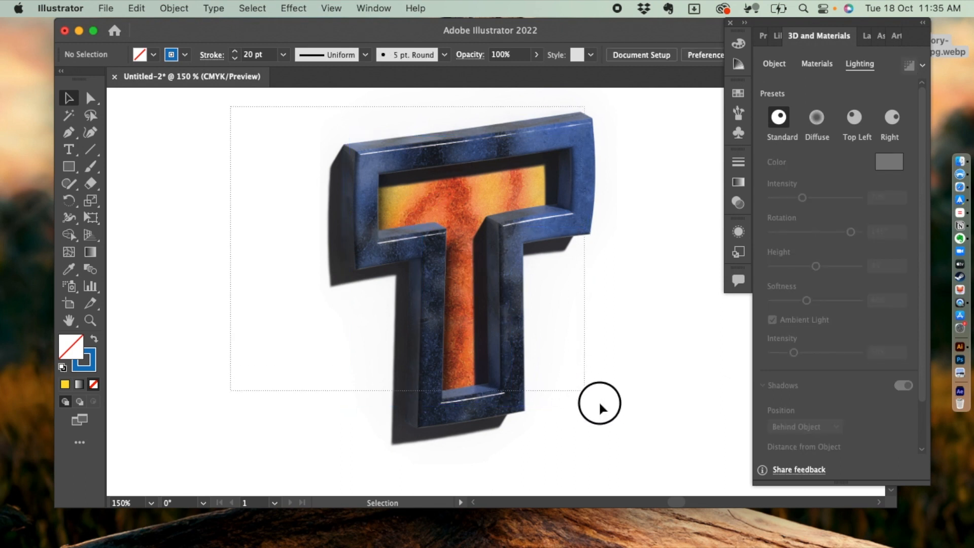
right_click(518, 321)
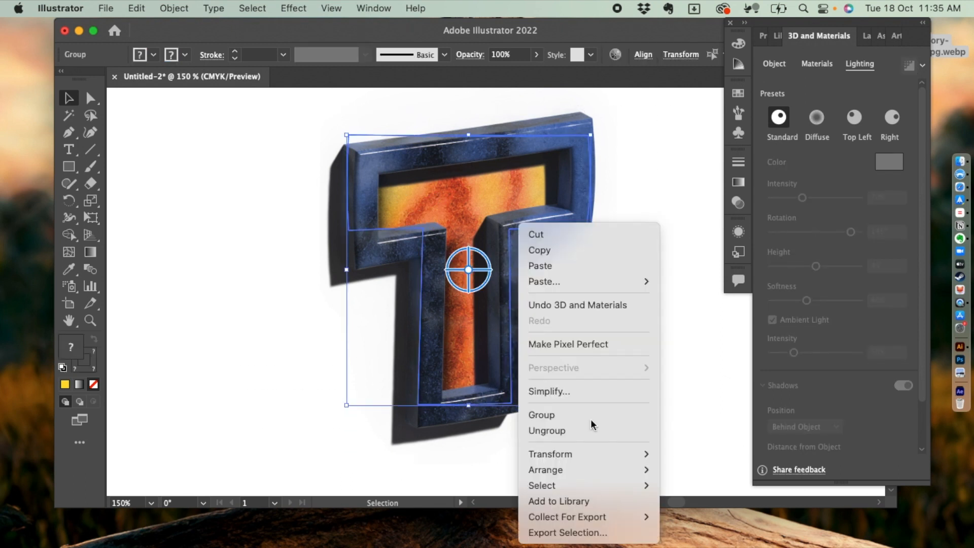
left_click(616, 532)
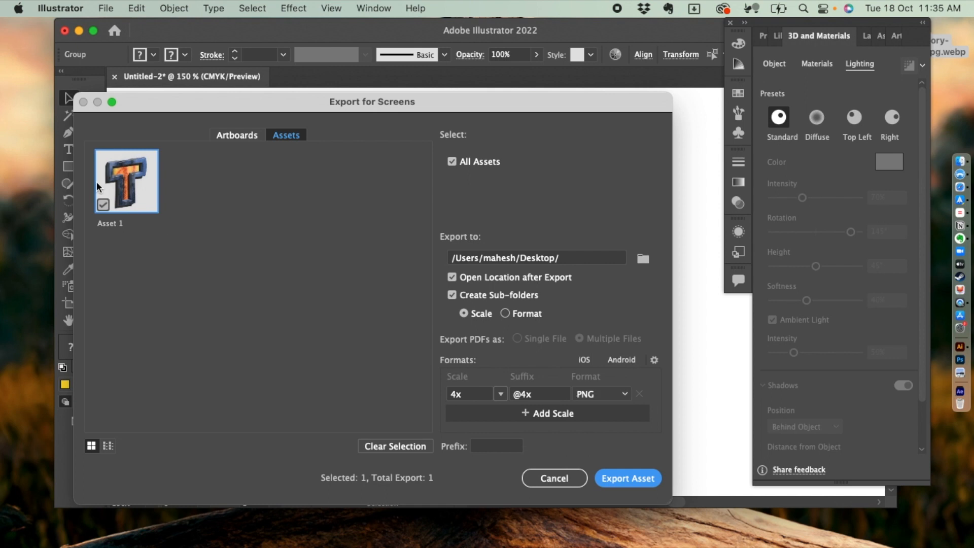
left_click(620, 479)
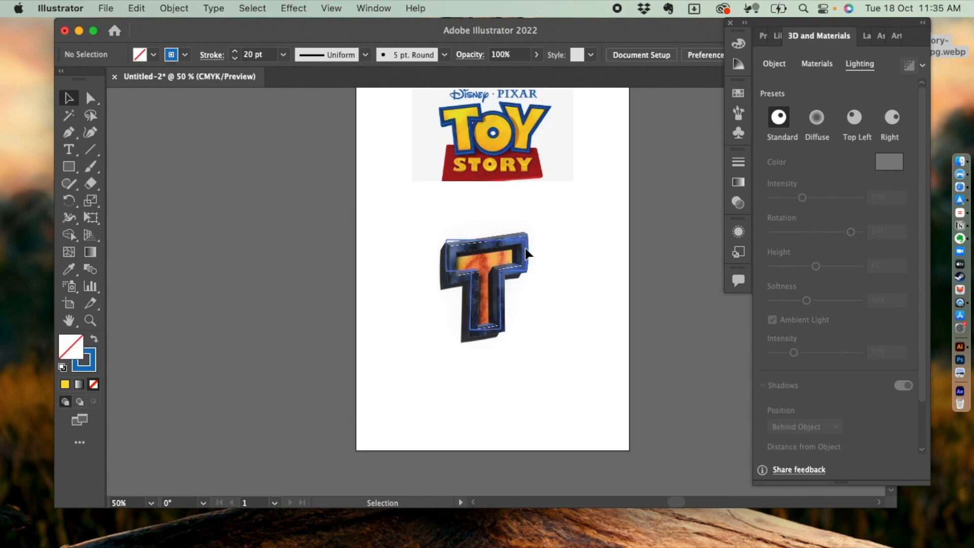
Step: Try the Top Left lighting preset on the T's outline and move the whole letter towards the artboard's left side
left_click(854, 118)
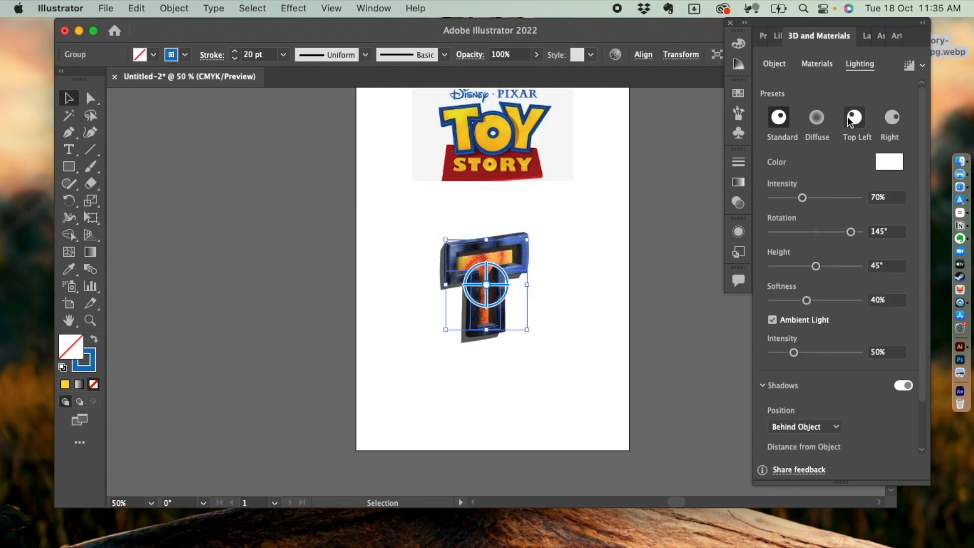
left_click(578, 308)
left_click(495, 292)
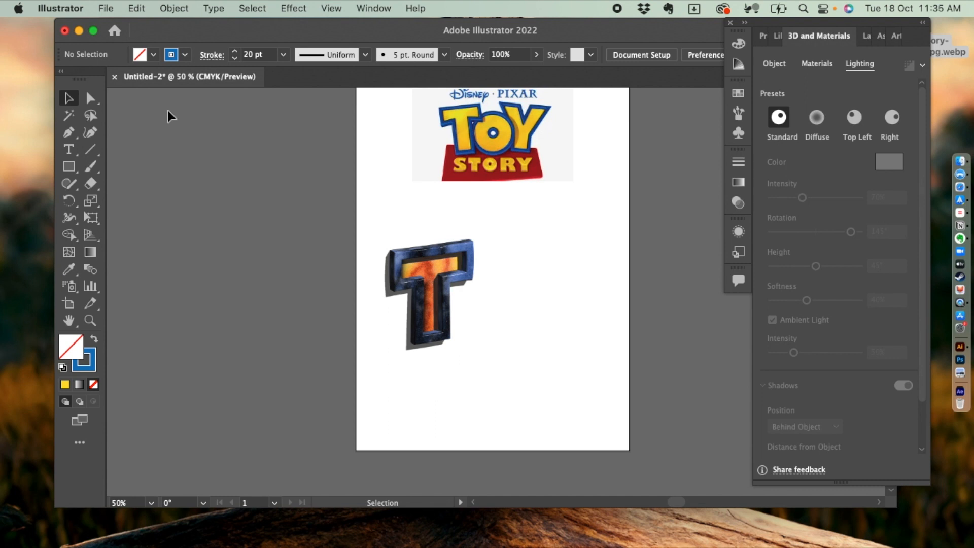
Step: Add the letter O as text beside the lower part of the T and enlarge it to roughly match the T's size
left_click(69, 149)
left_click(495, 299)
type("O")
left_click(69, 98)
left_click_drag(500, 302, 586, 375)
left_click_drag(554, 296, 579, 258)
mouse_move(554, 275)
left_mouse_down()
mouse_move(518, 330)
mouse_move(612, 344)
left_mouse_up()
Step: Fill the O text with solid yellow
triple_click(518, 328)
left_click(154, 55)
left_click(60, 78)
key("Escape")
Step: Give the duplicate O no fill and a blue stroke of 20 pt
left_click(153, 54)
left_click(9, 78)
left_click(185, 54)
left_click(137, 90)
left_click(235, 51, "shift")
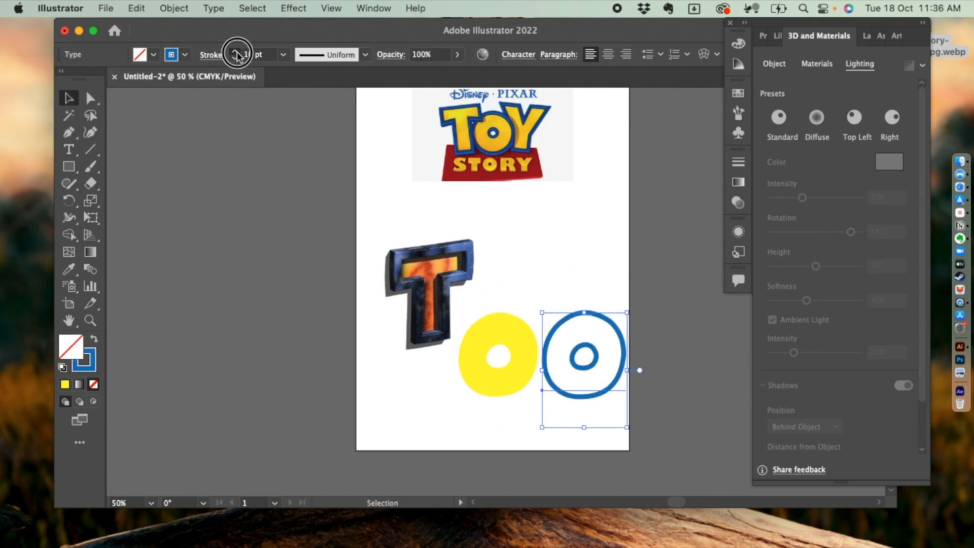
left_click(235, 51, "shift")
Step: Expand both the yellow O and the blue outlined O into shapes
left_click_drag(496, 383, 491, 384)
left_click(586, 361, "shift")
left_click(174, 9)
left_click(200, 185)
key("Return")
Step: Lay the blue O outline over the yellow O beside the T and group the two shapes
left_click_drag(570, 399, 479, 400)
key("super+equal")
scroll(607, 321, "down", 3)
left_click_drag(607, 322, 526, 327)
key("super+g")
Step: Extrude the grouped O in 3D and turn on a Round bevel for its blue outline
left_click(774, 63)
left_click(815, 123)
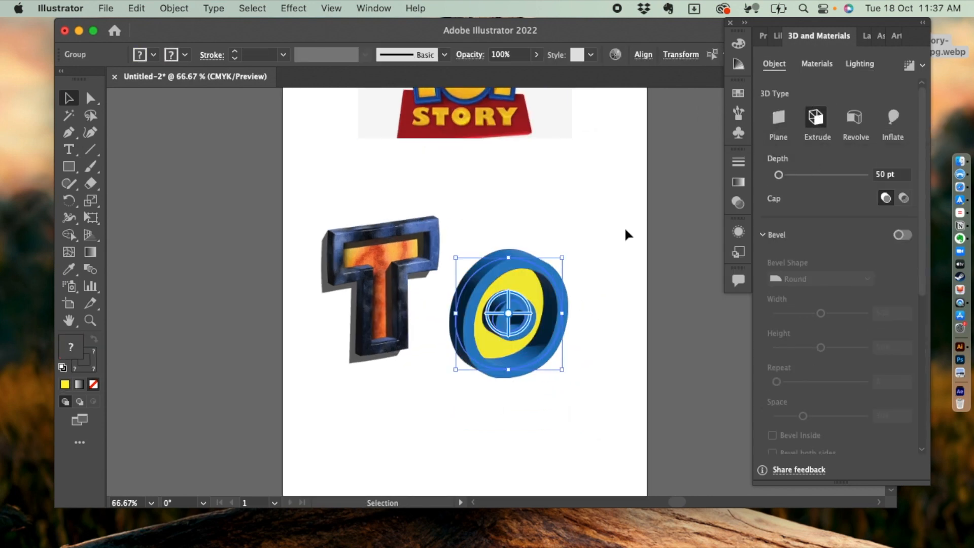
left_click(525, 266)
left_click(902, 235)
left_click(827, 278)
left_click(788, 298)
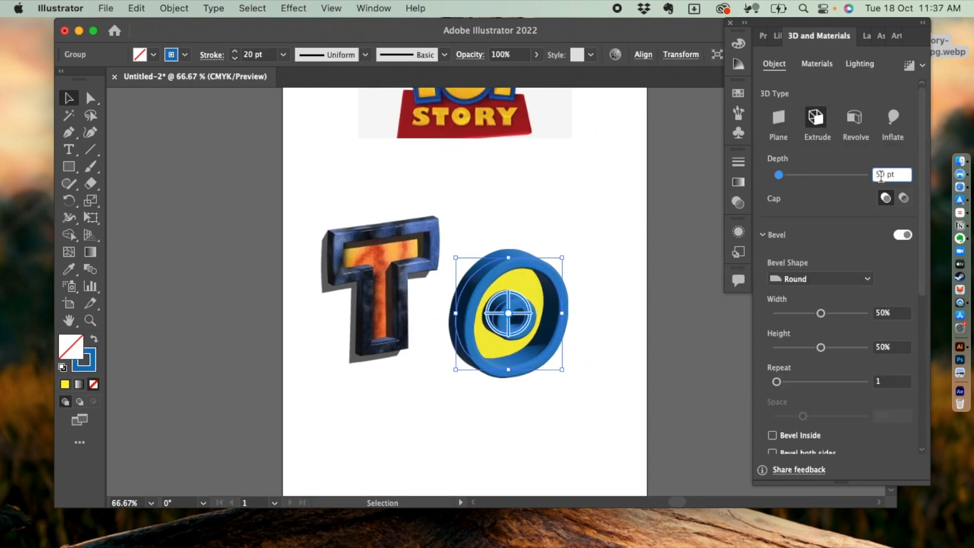
left_click(502, 219)
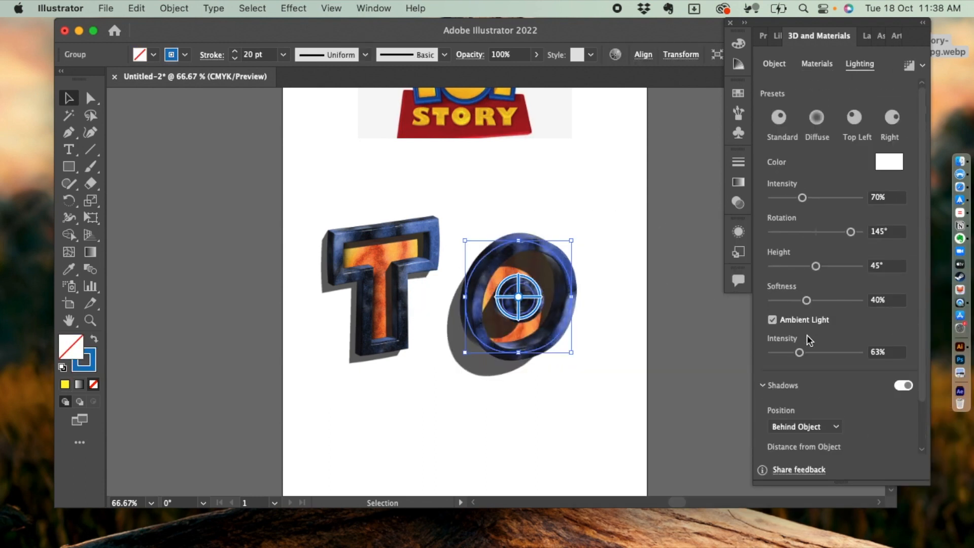
Step: Set the light height on the O's outline to 62° and export the O as an asset
left_click_drag(816, 266, 832, 265)
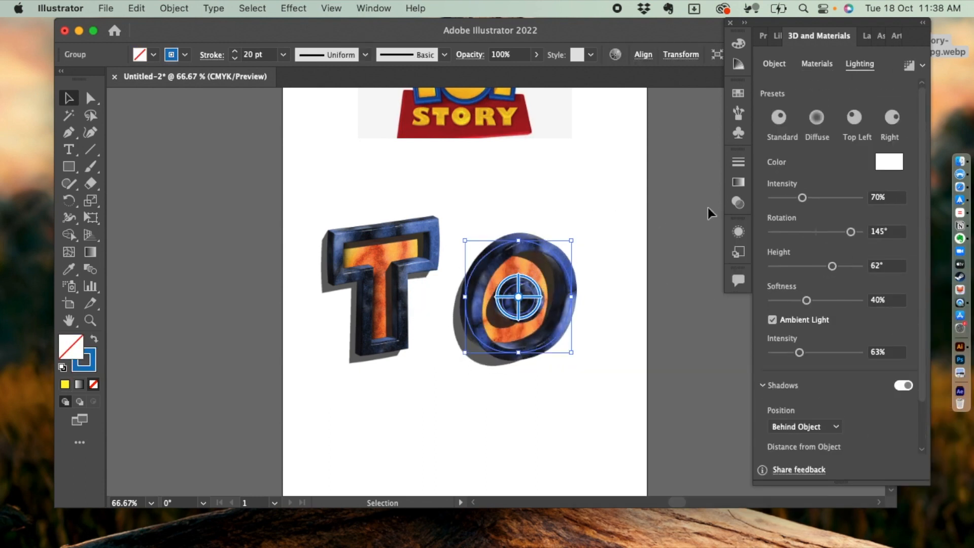
key("super+alt+e")
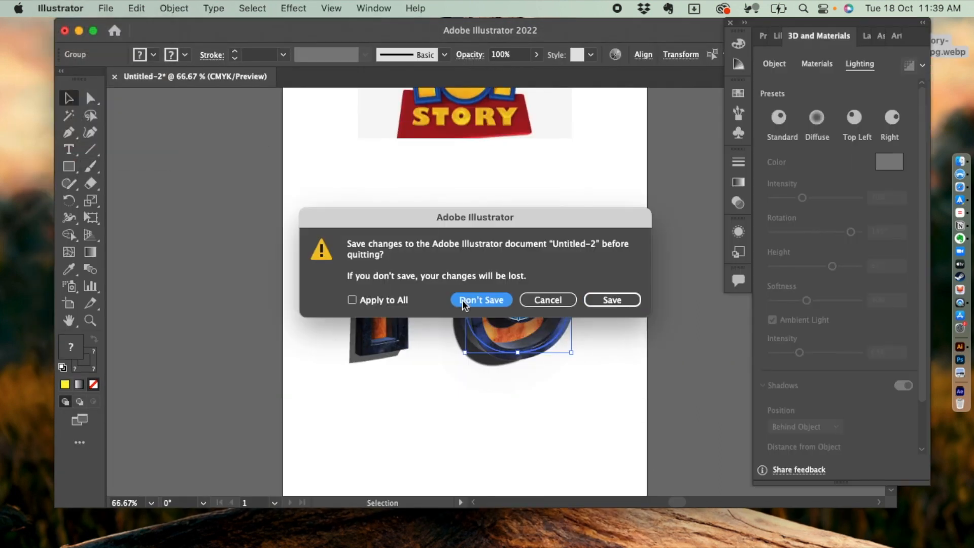
Step: Quit Illustrator without saving Untitled-2 and create a new 2000 x 2000 pixel document in Photoshop
left_click(462, 300)
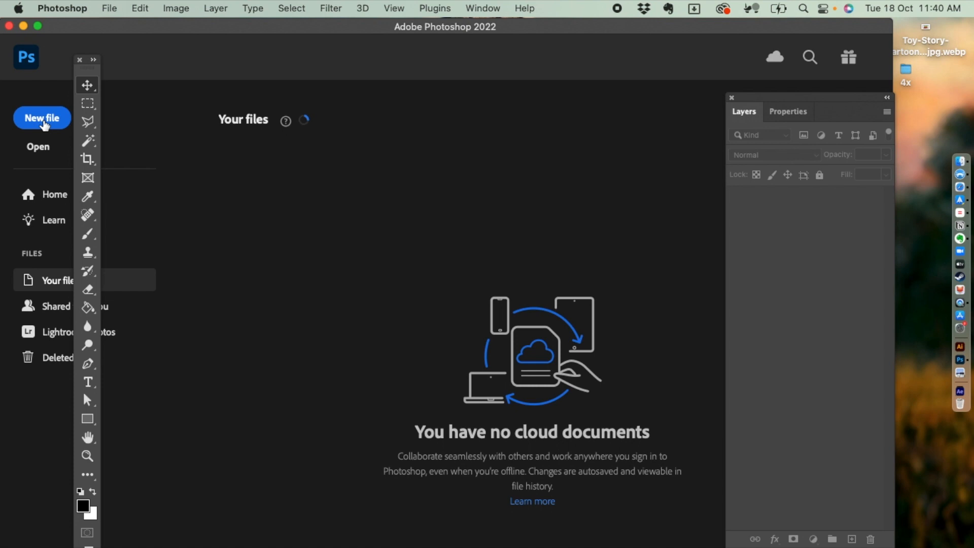
left_click(43, 122)
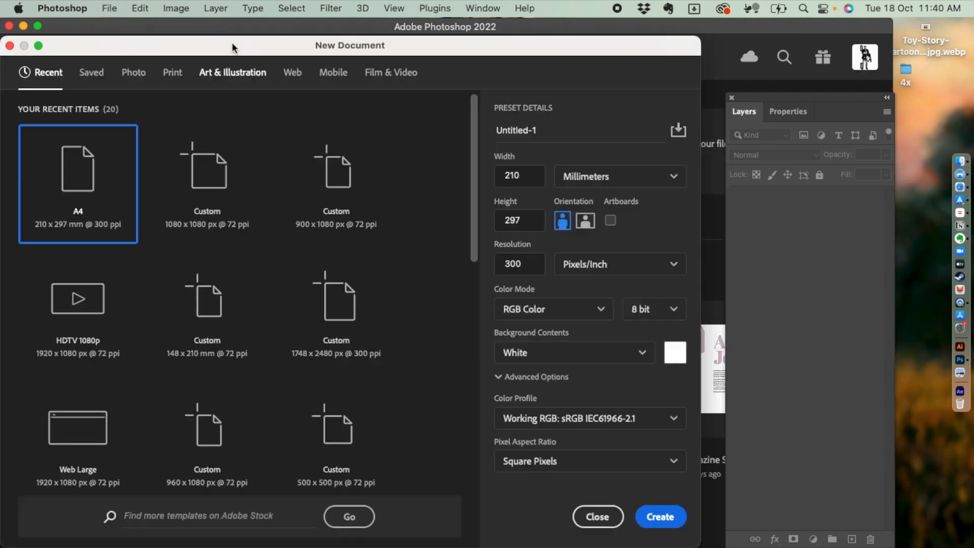
left_click_drag(232, 47, 333, 47)
left_click(706, 176)
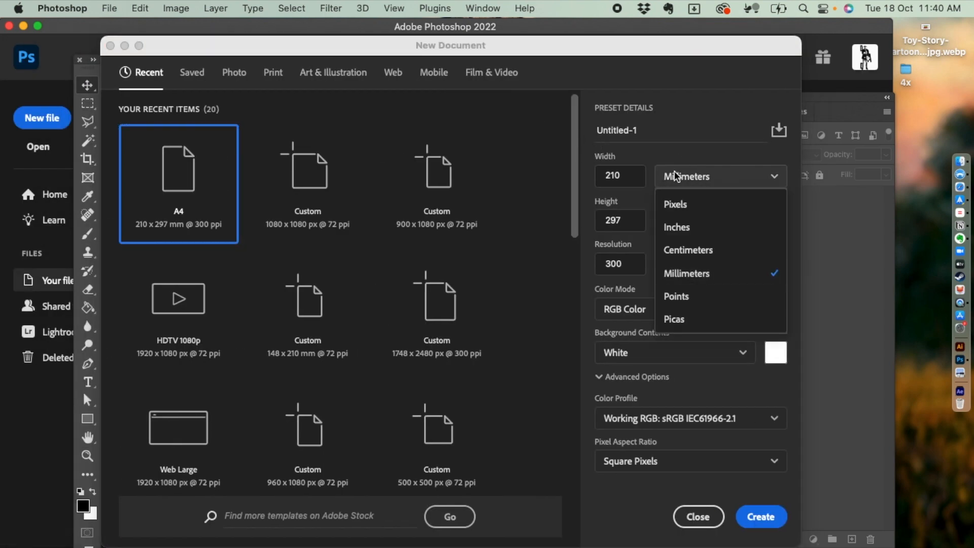
left_click(681, 205)
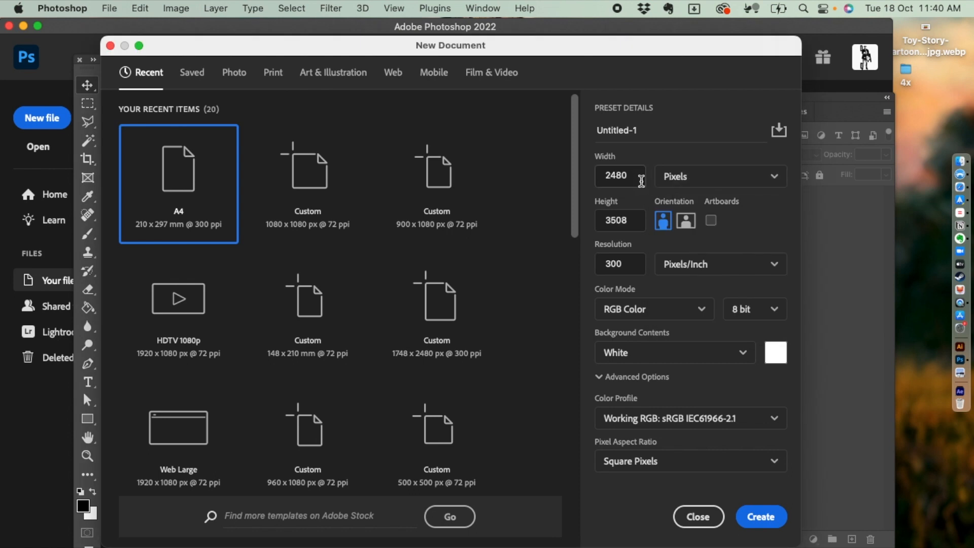
left_click_drag(641, 181, 570, 173)
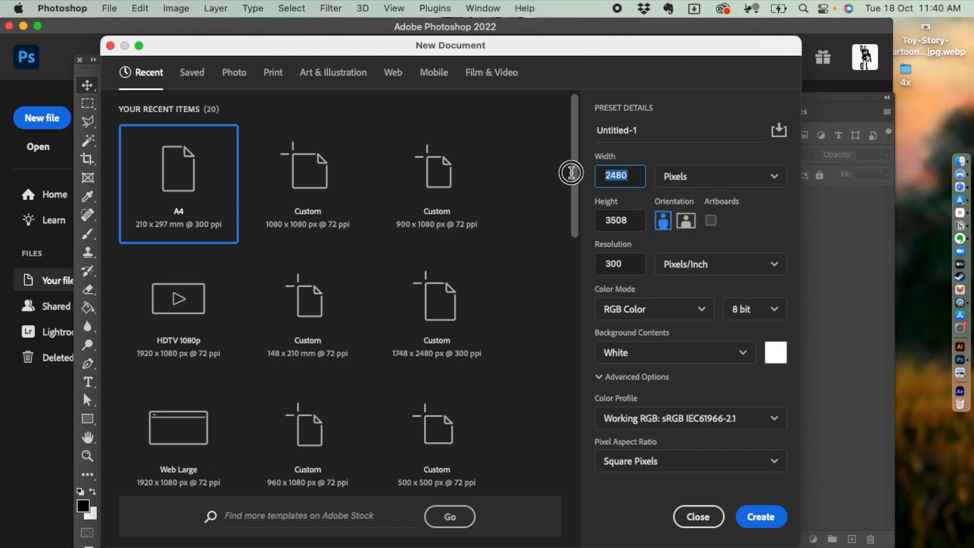
type("2000")
key("Tab")
type("2")
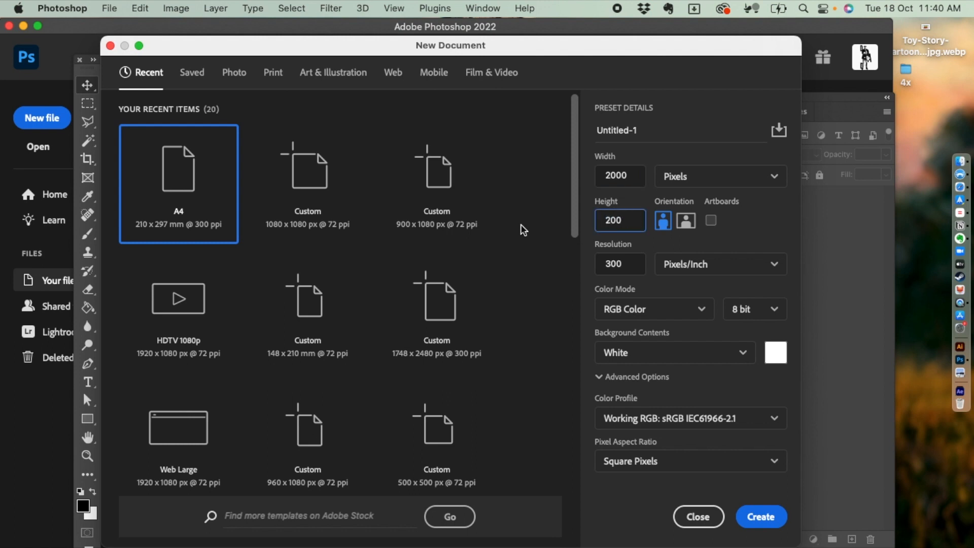
left_click(754, 510)
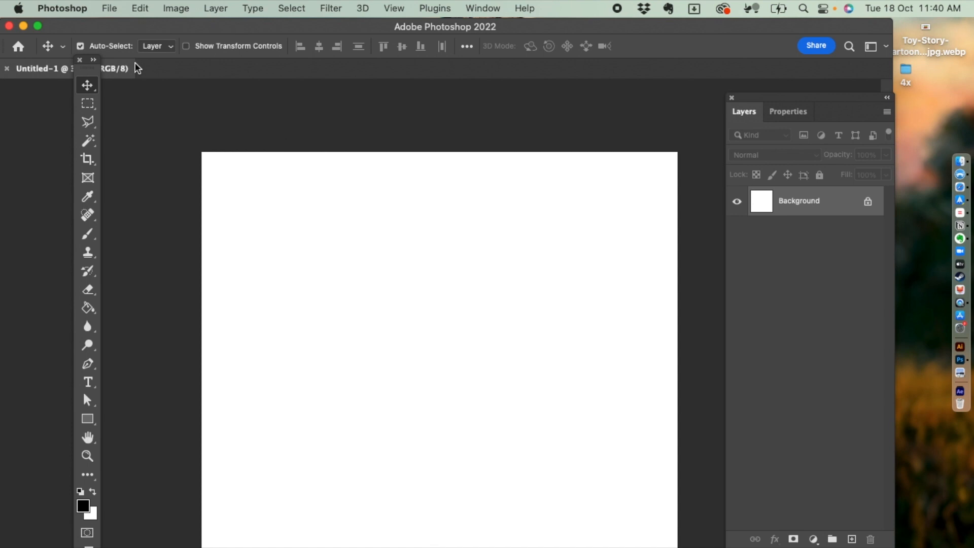
Step: Float the document in its own window and place Asset 1@4x and Asset 2@4x from the Desktop's 4x folder
left_click_drag(135, 65, 173, 87)
left_click_drag(303, 84, 403, 81)
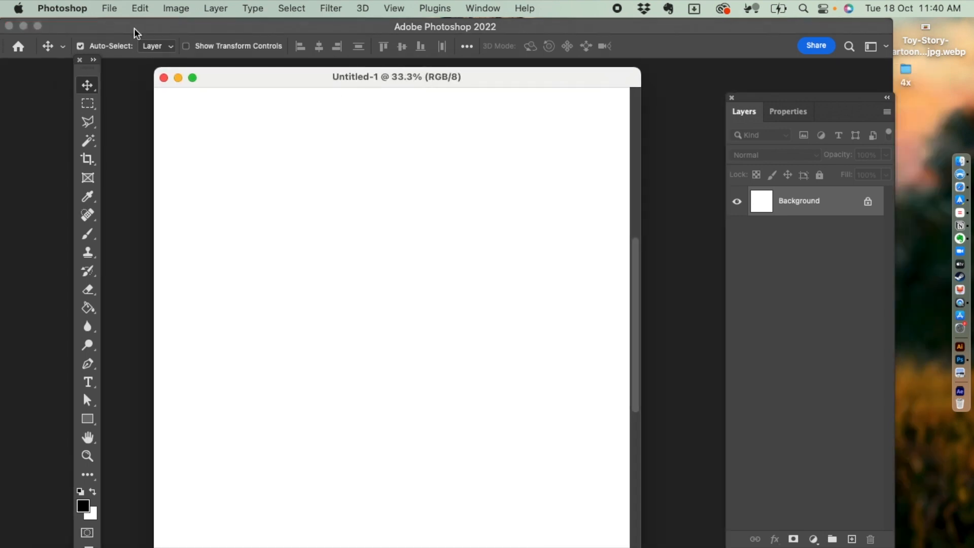
left_click(110, 7)
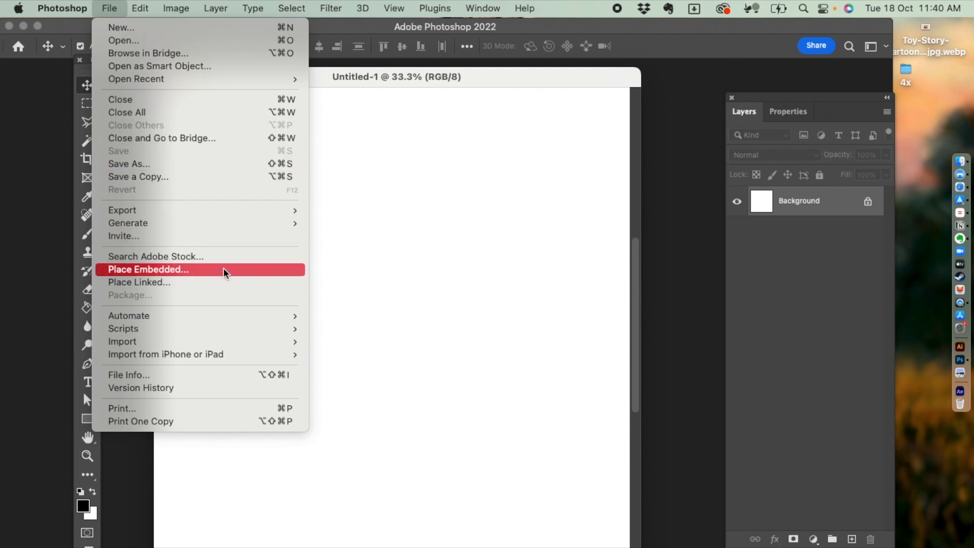
left_click(444, 273)
double_click(906, 69)
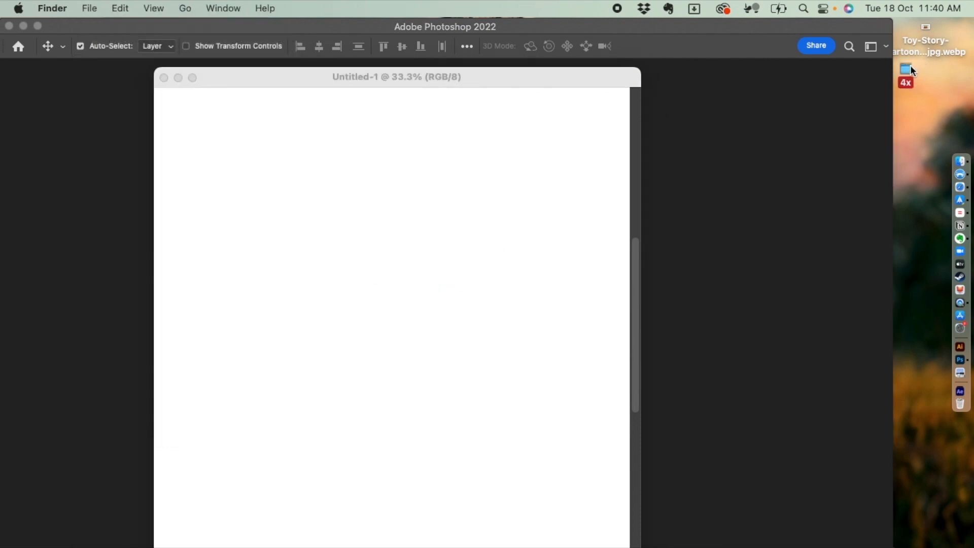
left_click_drag(429, 82, 672, 155)
left_click_drag(602, 286, 336, 231)
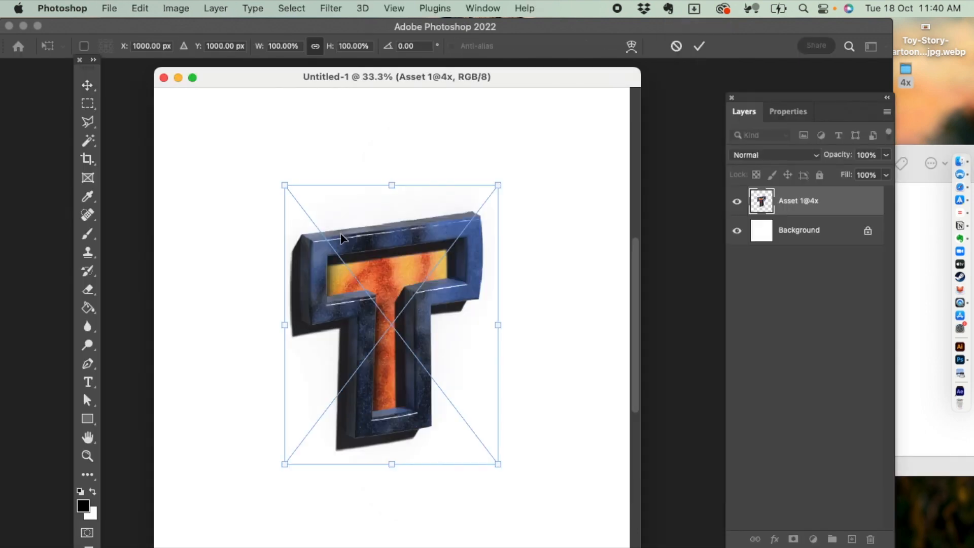
key("Return")
key("Return")
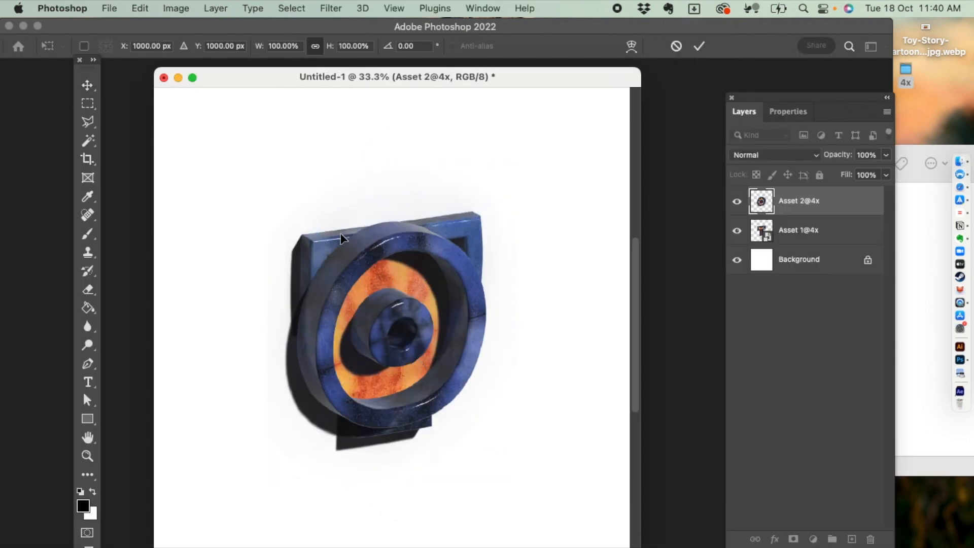
Step: Set the T and O side by side, bring the T's layer above the O's, and shift the T to overlap the O
left_click_drag(365, 259, 313, 257)
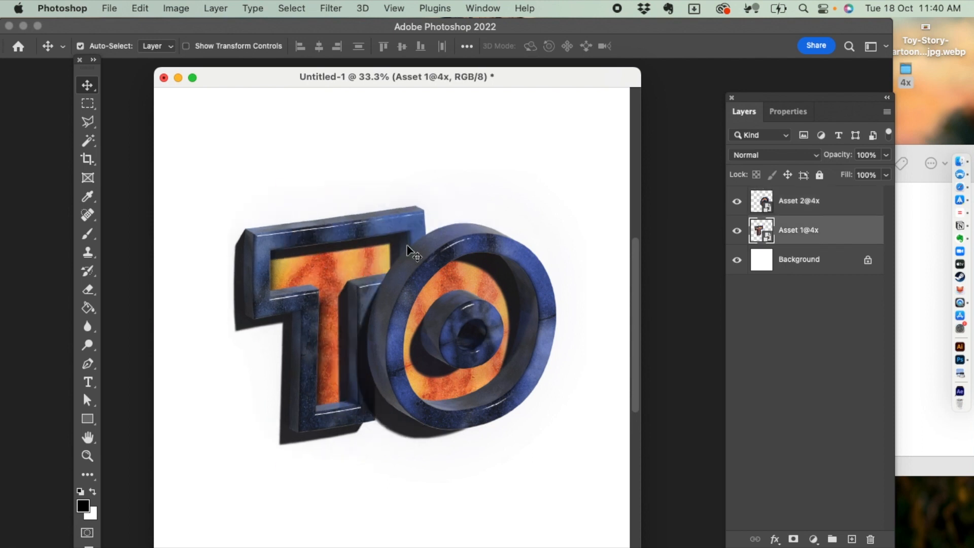
left_click_drag(798, 230, 795, 194)
left_click_drag(403, 249, 435, 261)
mouse_move(427, 268)
left_mouse_down()
mouse_move(413, 255)
mouse_move(426, 255)
left_mouse_up()
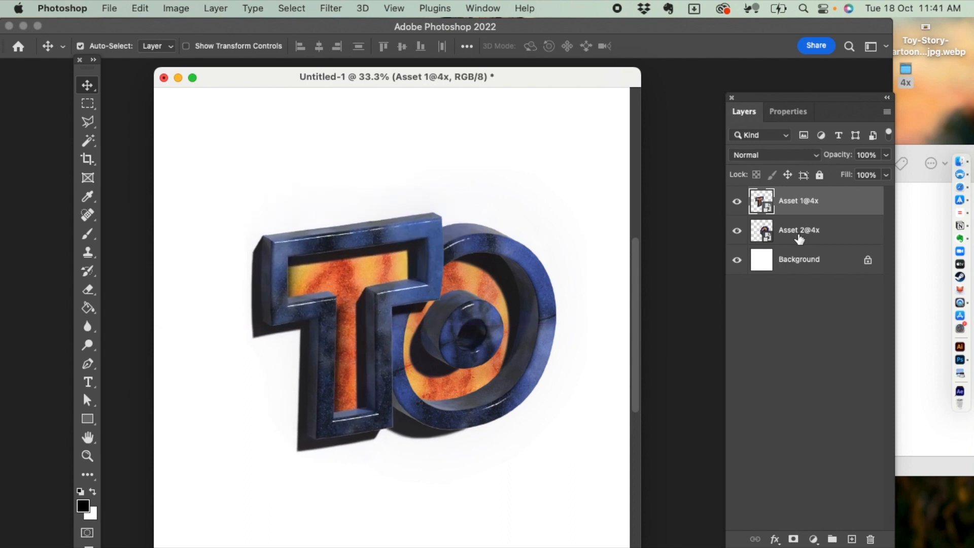
Step: Scale the O on the Asset 2@4x layer down to about 90% and set it behind the T's edge
left_click(800, 233)
key("super+t")
left_click_drag(581, 479, 562, 455)
left_click_drag(513, 323, 515, 339)
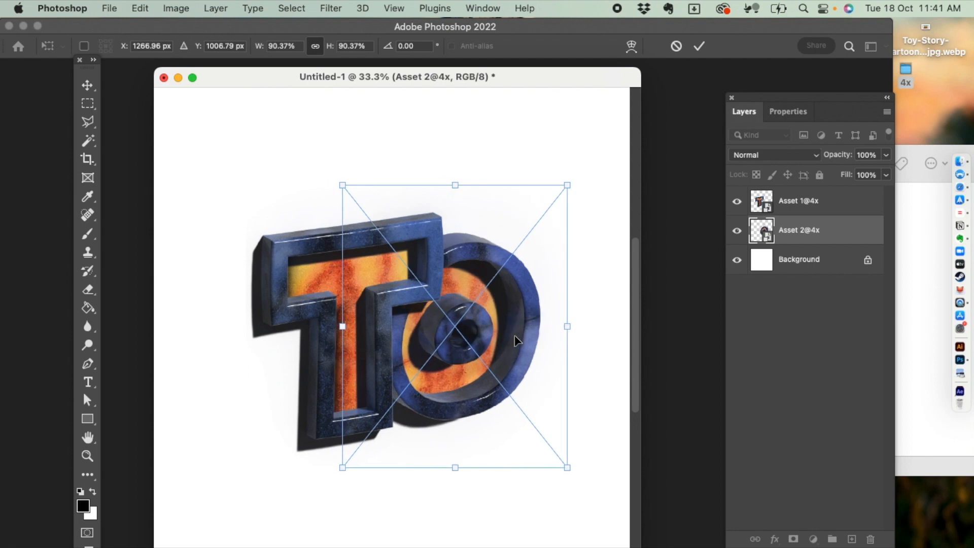
key("Return")
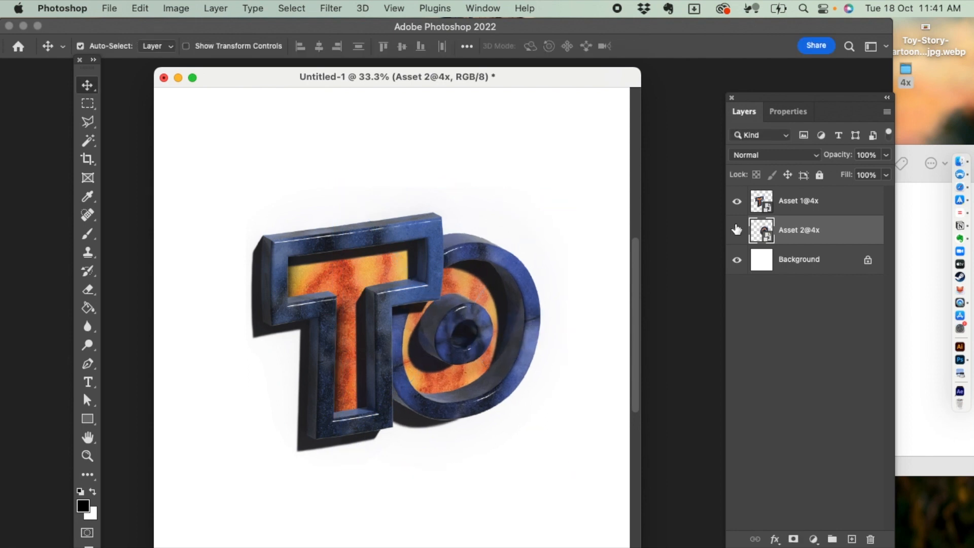
Step: Darken the O layer with a Levels adjustment, setting the input black point to 17
key("super+l")
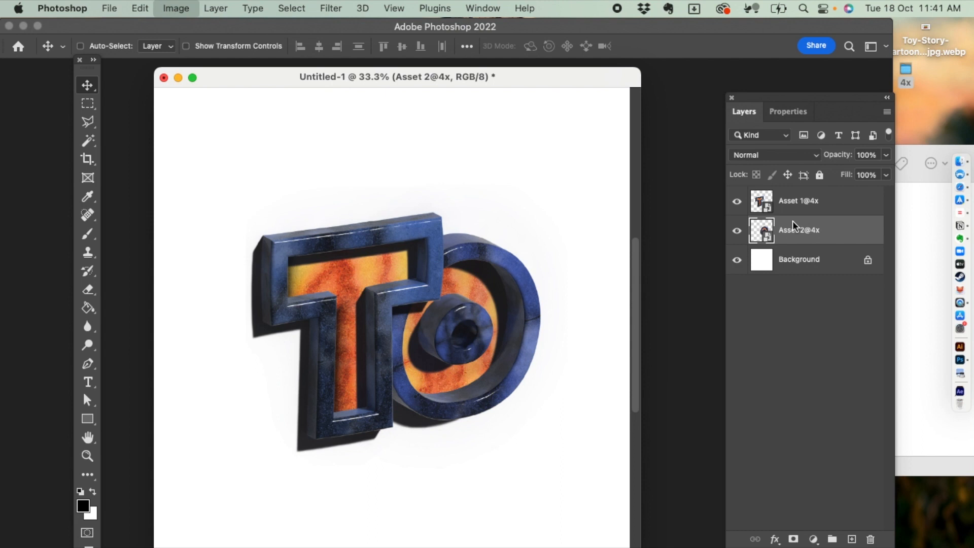
left_click_drag(509, 102, 668, 114)
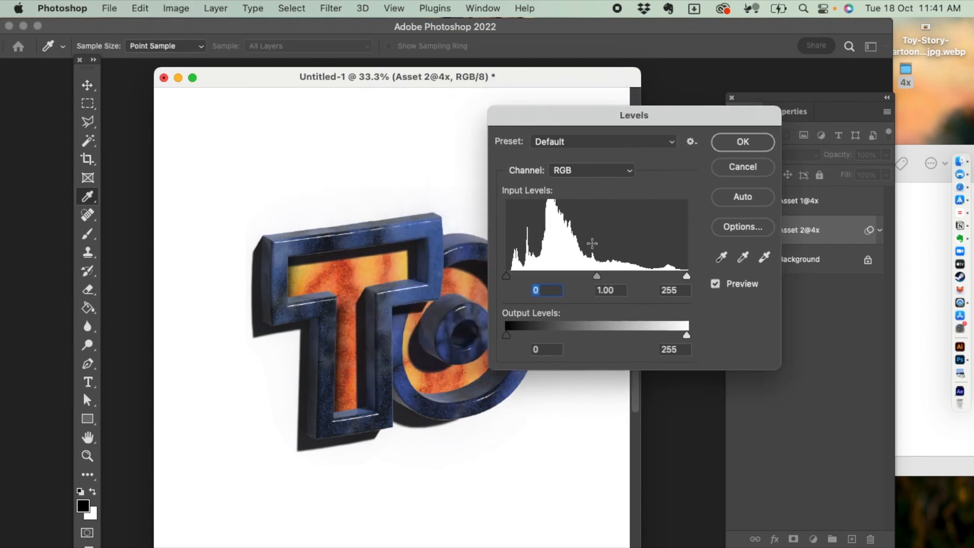
mouse_move(507, 276)
left_mouse_down()
mouse_move(535, 276)
mouse_move(518, 276)
left_mouse_up()
left_click_drag(603, 276, 605, 277)
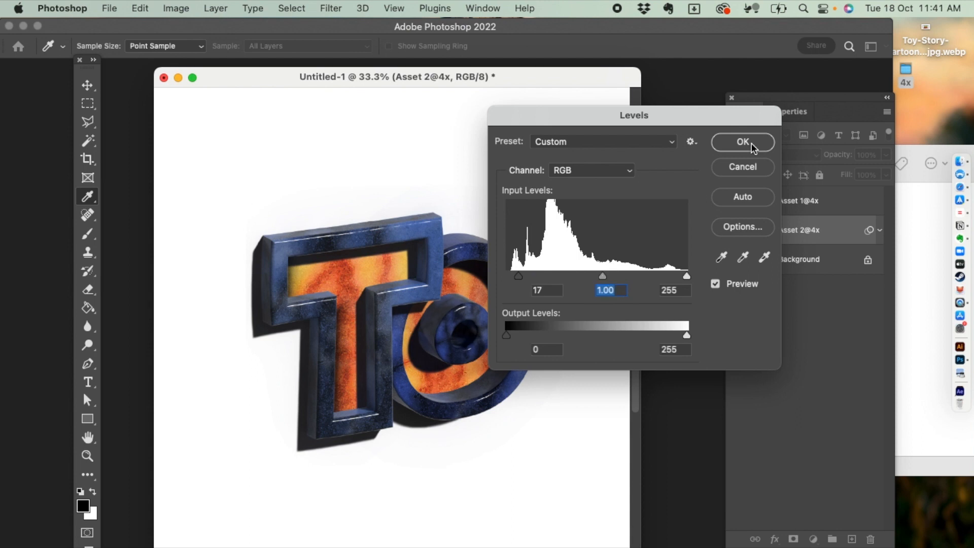
left_click(742, 143)
key("super+minus")
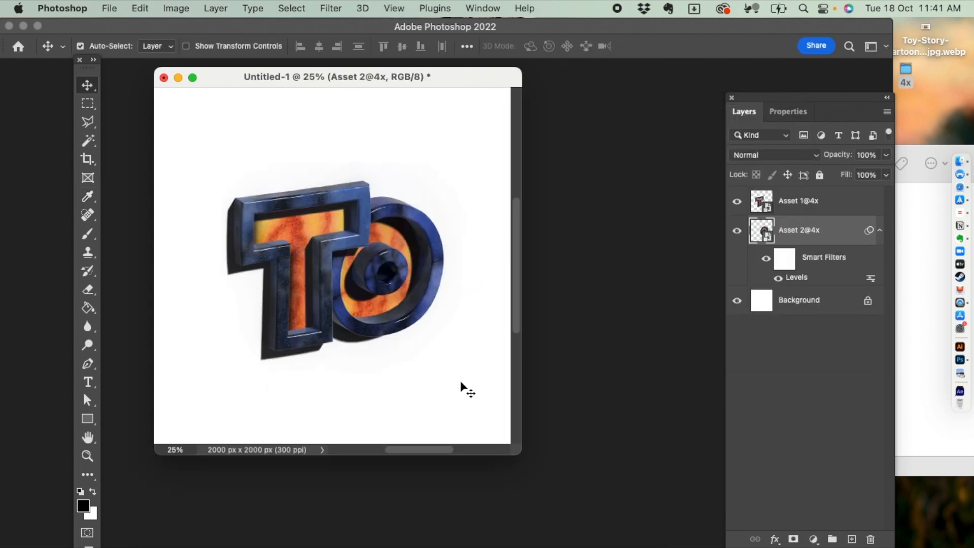
Step: Switch to Safari, search Google Images for "brick texture", and visit the source page of the Freepik brick wall image
left_click_drag(516, 448, 691, 509)
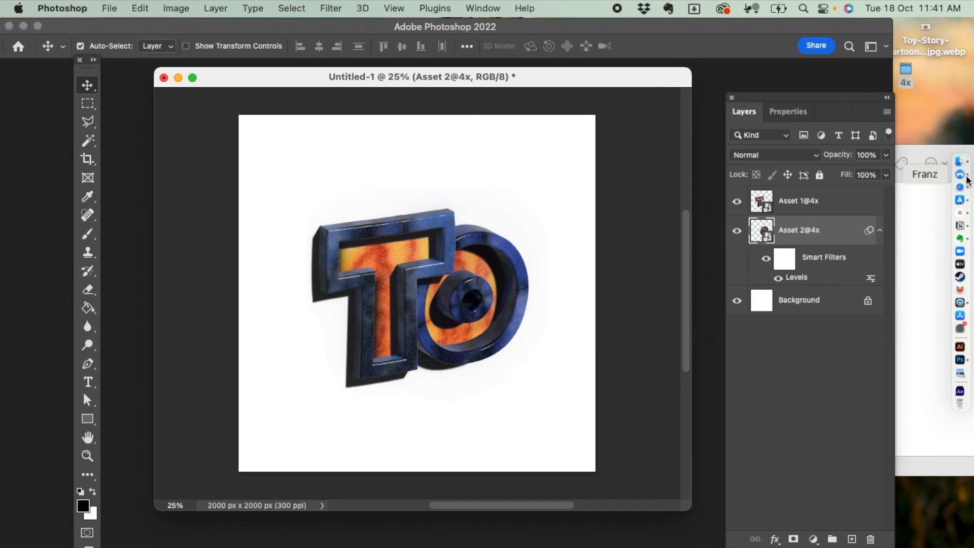
left_click(967, 188)
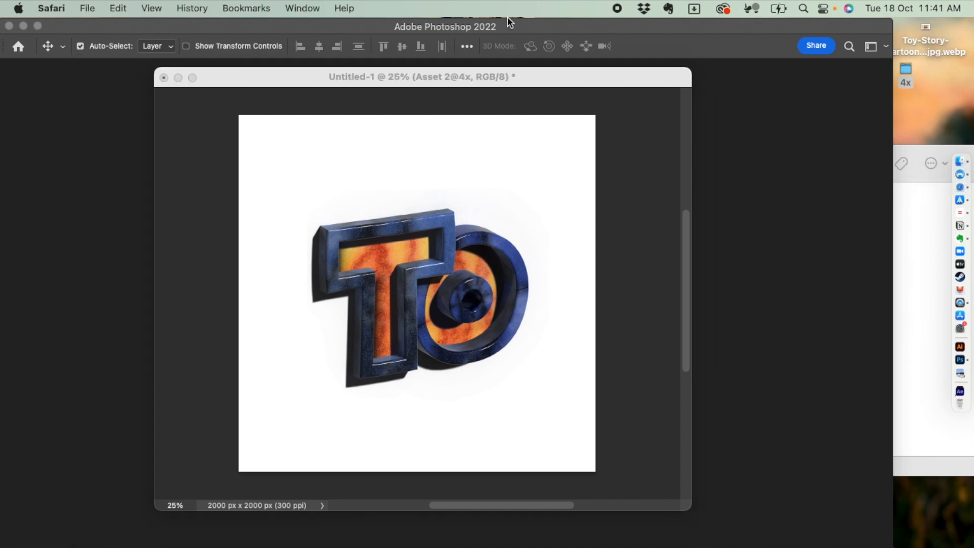
type("bricx")
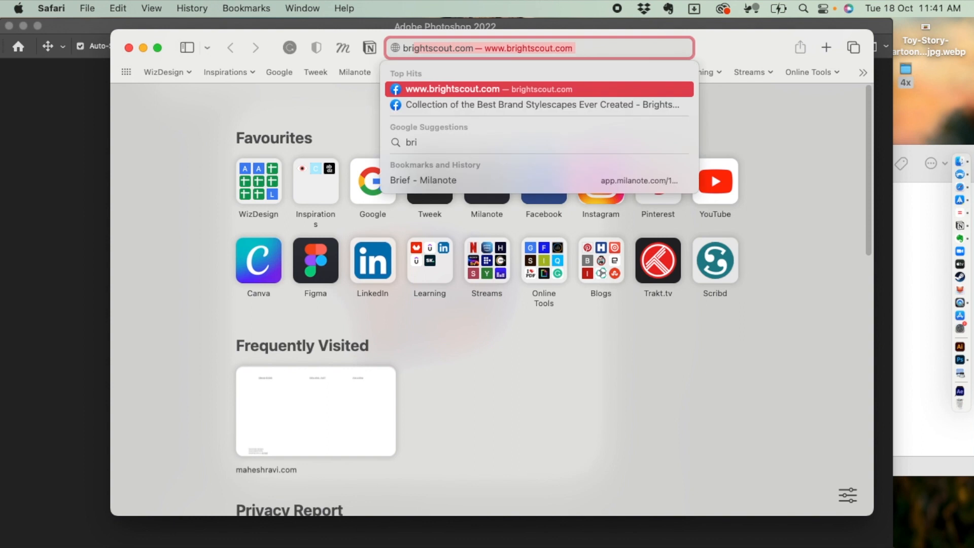
key("BackSpace")
type("k texture")
key("Return")
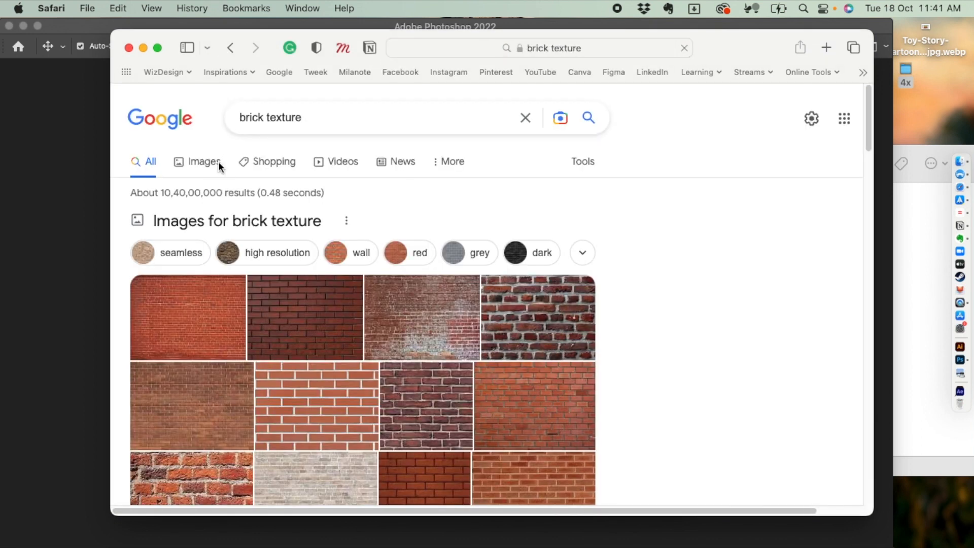
left_click(220, 161)
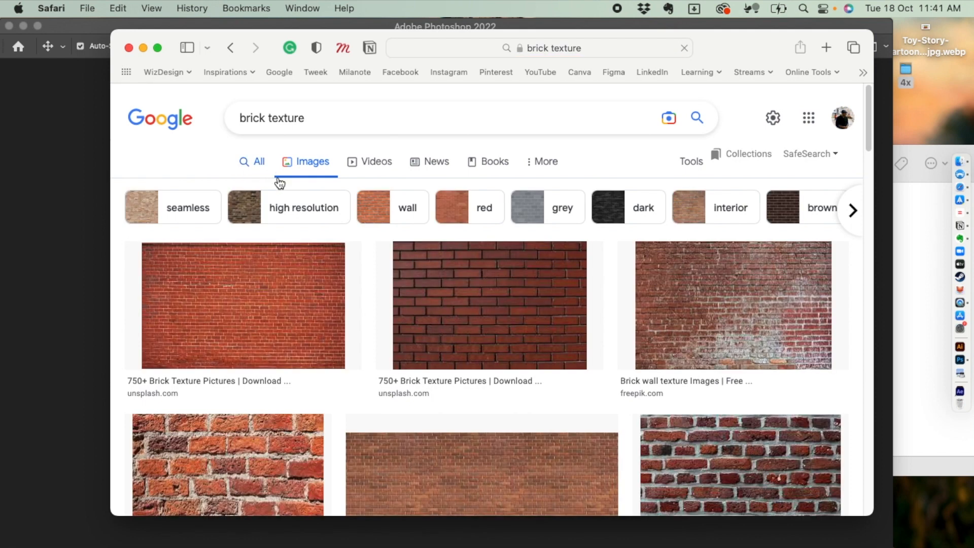
left_click(678, 304)
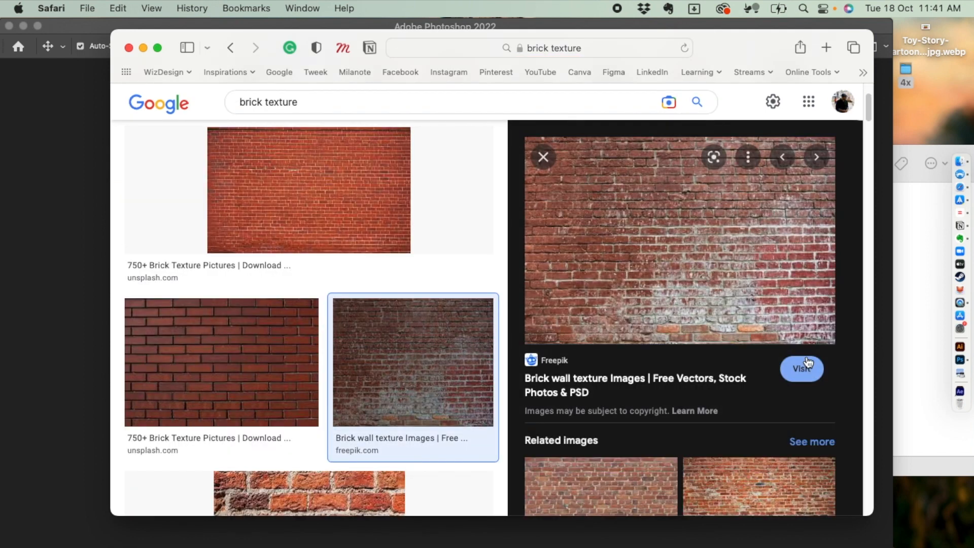
left_click(805, 368)
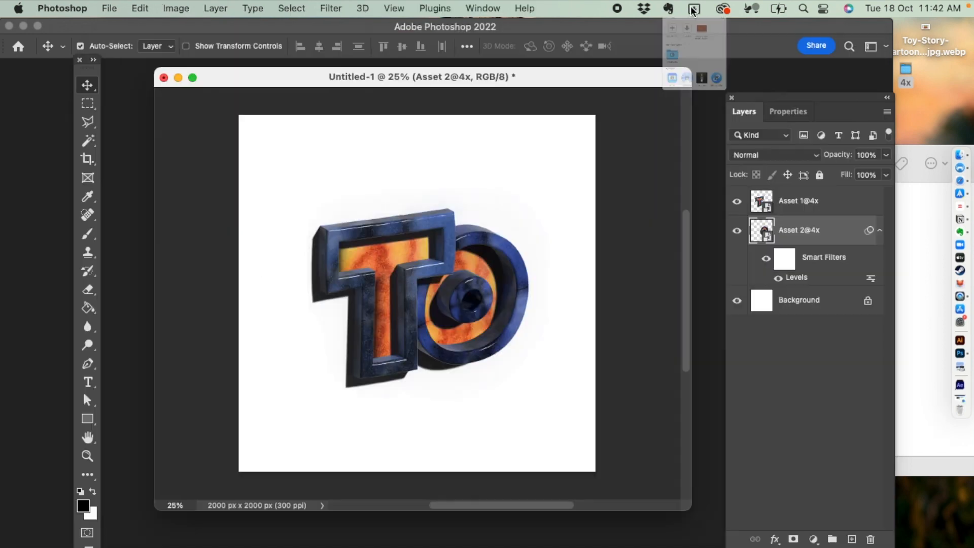
Step: Place the downloaded background-made-from-bricks image in the Photoshop document and move its layer below Asset 2@4x
left_click_drag(724, 94, 433, 153)
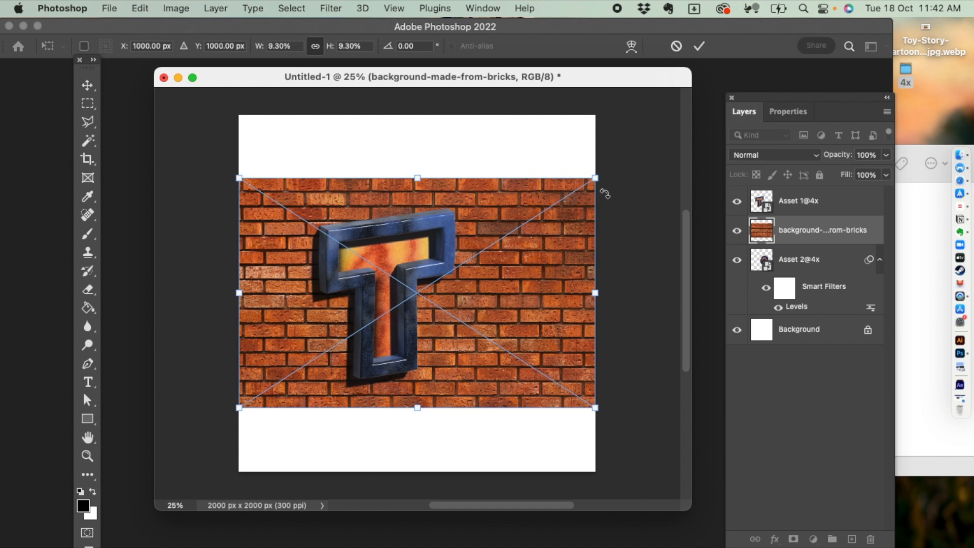
key("Return")
left_click_drag(800, 252, 791, 312)
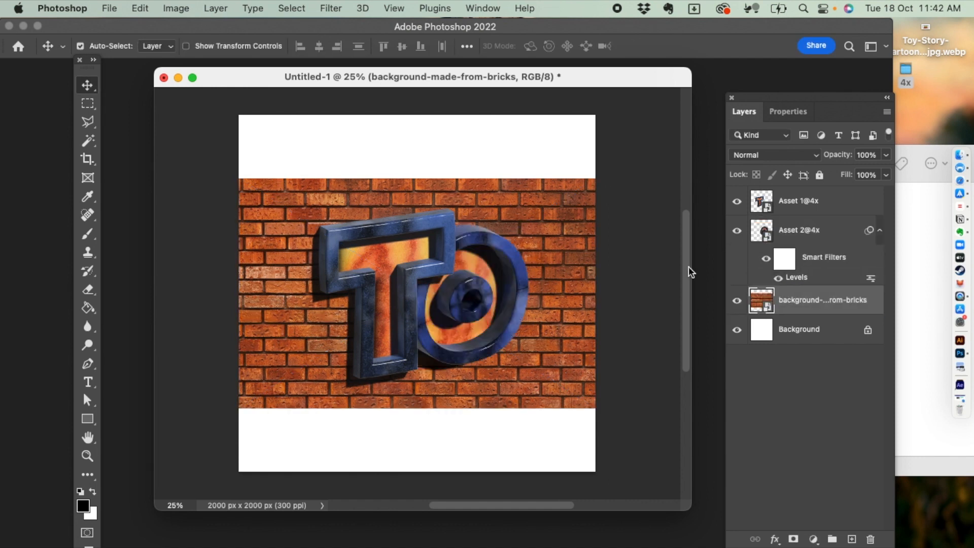
Step: Scale the brick image up to about 14.9% so that it covers the whole canvas
key("super+minus")
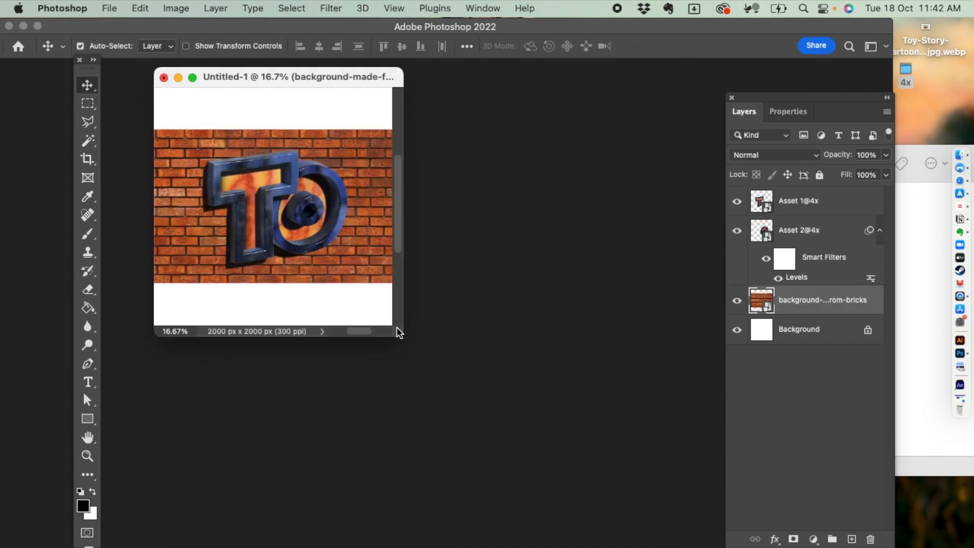
left_click_drag(400, 333, 661, 541)
key("super+t")
left_click_drag(523, 233, 588, 192)
left_click_drag(284, 384, 207, 437)
Step: Distort the brick image by pulling its right corners and left edge inward toward the canvas
right_click(439, 237)
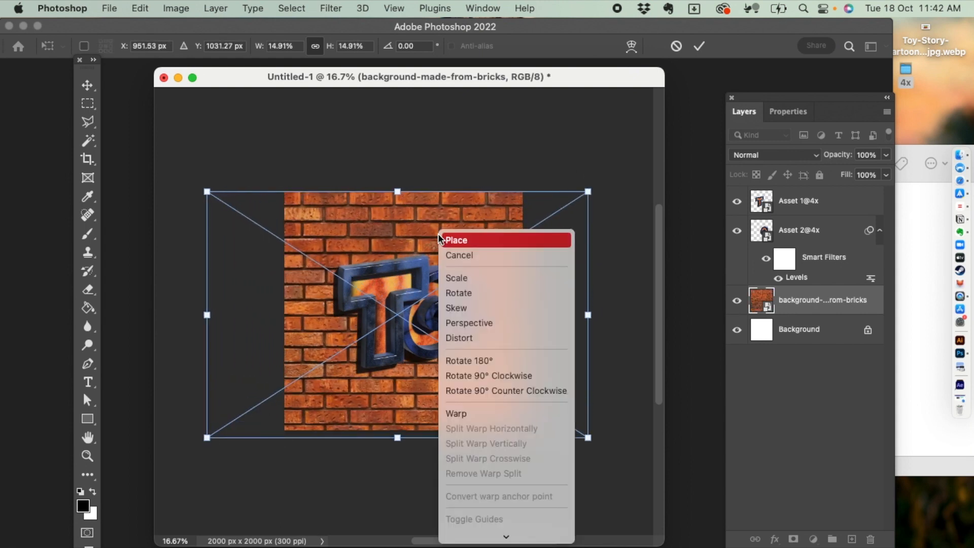
left_click(459, 338)
left_click_drag(588, 192, 551, 180)
left_click_drag(588, 437, 543, 439)
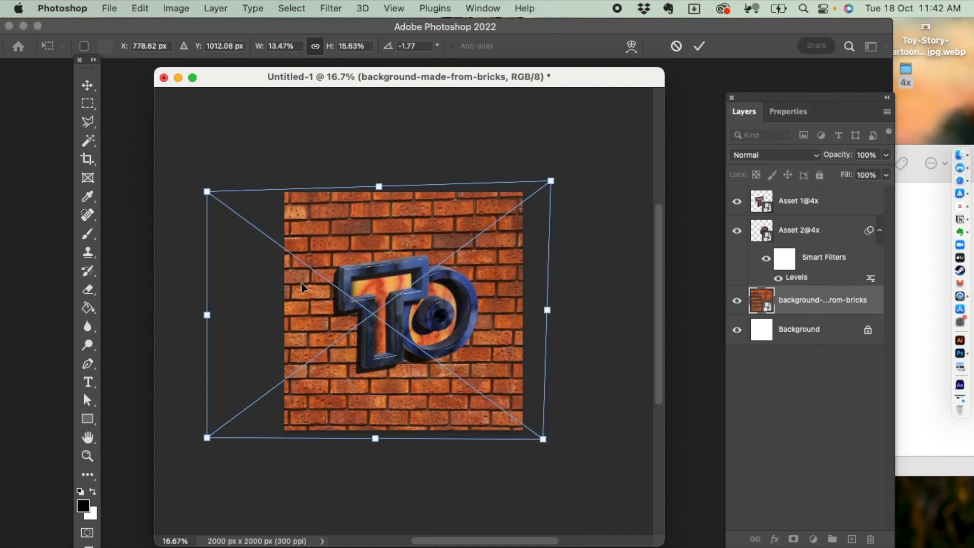
left_click_drag(206, 315, 269, 321)
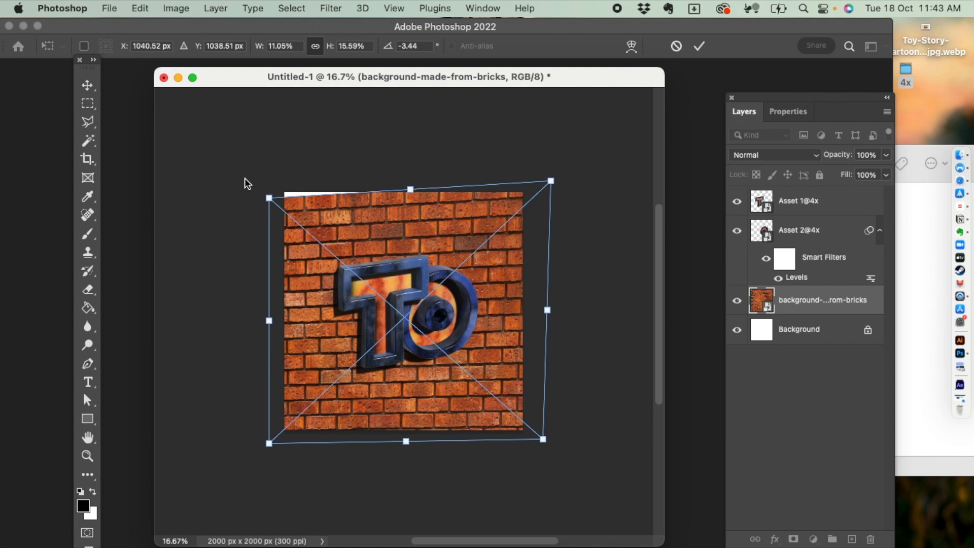
Step: Stretch the brick image's left corners vertically and bring the right corners inward so the wall recedes to the right, and apply the transform
left_click_drag(270, 198, 264, 160)
left_click_drag(269, 444, 265, 518)
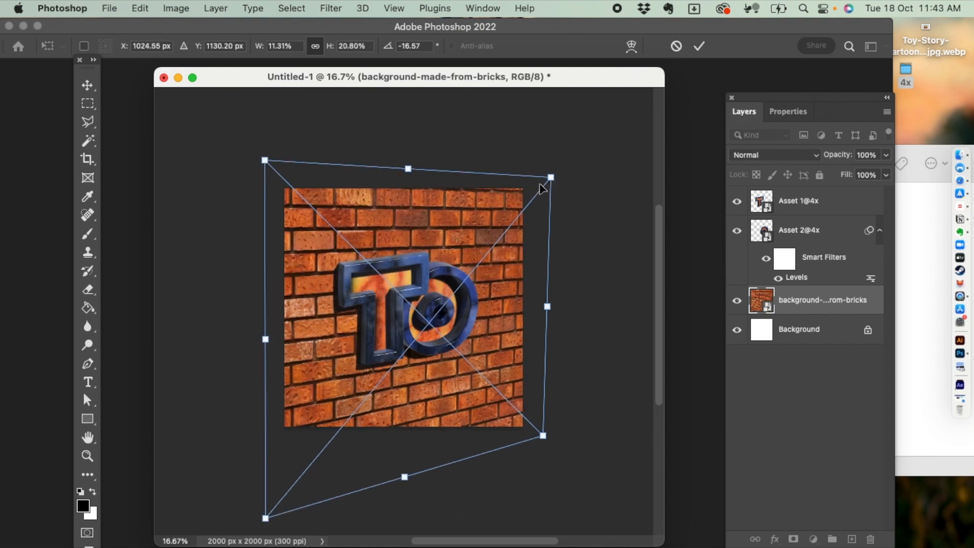
mouse_move(265, 160)
left_mouse_down()
mouse_move(257, 136)
mouse_move(260, 146)
left_mouse_up()
left_click_drag(550, 438, 540, 437)
mouse_move(551, 178)
left_mouse_down()
mouse_move(530, 181)
mouse_move(539, 186)
left_mouse_up()
left_click_drag(541, 447, 538, 446)
left_click(539, 186)
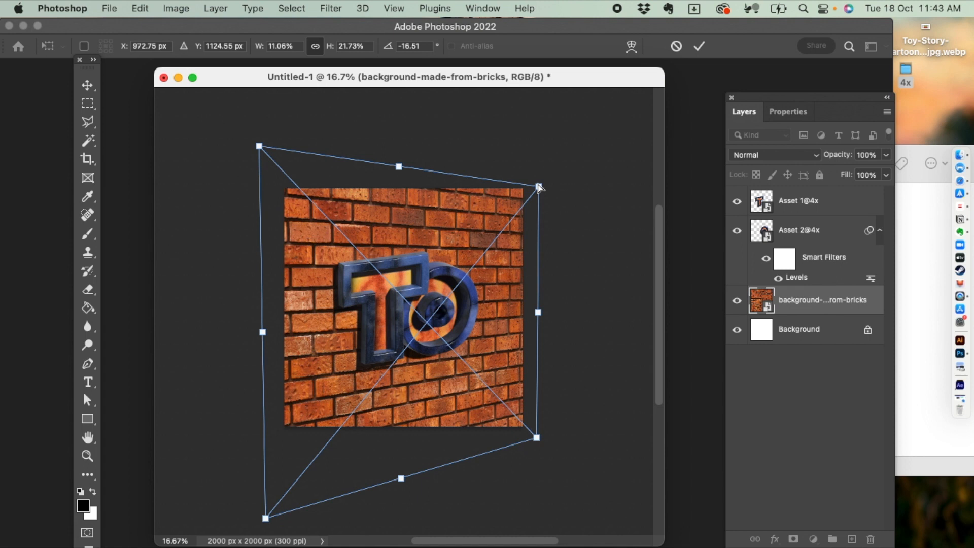
key("Return")
Step: Darken the brick wall layer with a Levels adjustment
key("super+equal")
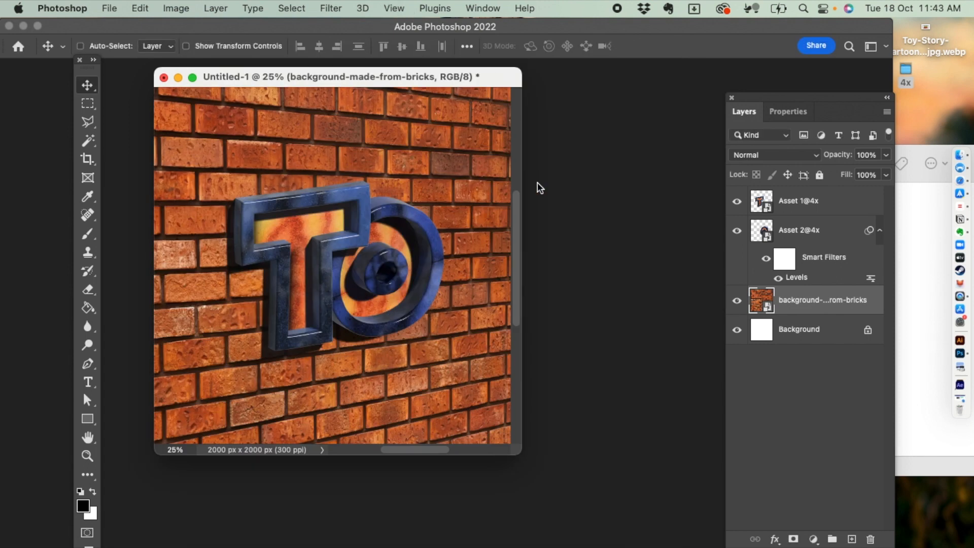
left_click_drag(517, 453, 640, 484)
left_click(791, 300)
key("super+l")
left_click_drag(598, 276, 612, 276)
left_click(746, 149)
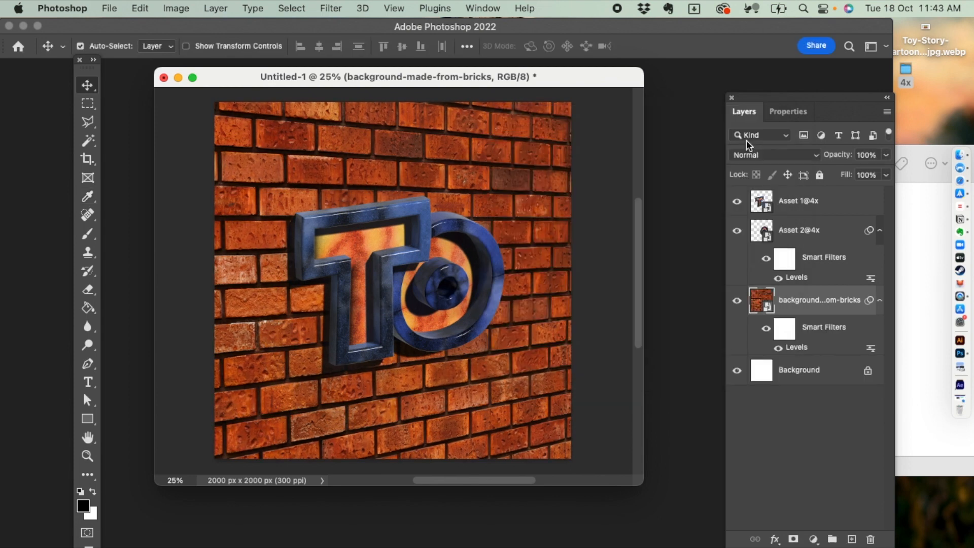
Step: Reduce the brick wall layer's saturation slightly with a Hue/Saturation adjustment
key("super+u")
left_click_drag(439, 239, 435, 238)
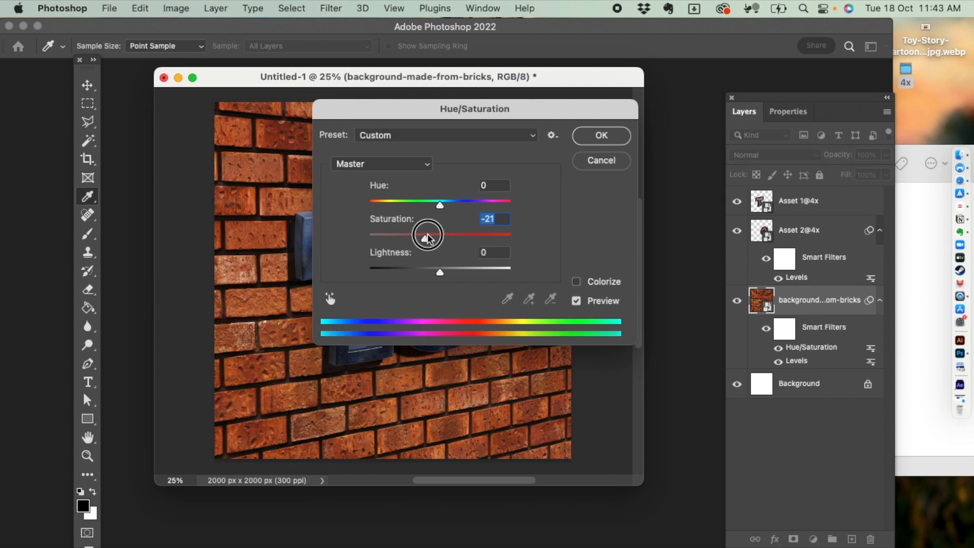
left_click(602, 135)
Step: Duplicate all layers from Asset 1@4x down to Background within Untitled-1 and merge the copies into a single layer
left_click_drag(460, 74, 483, 79)
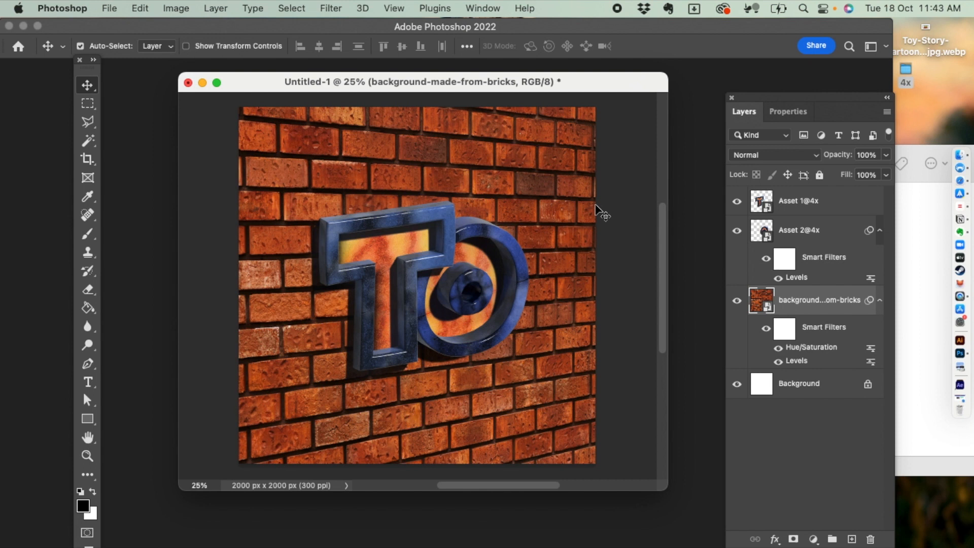
left_click(822, 215)
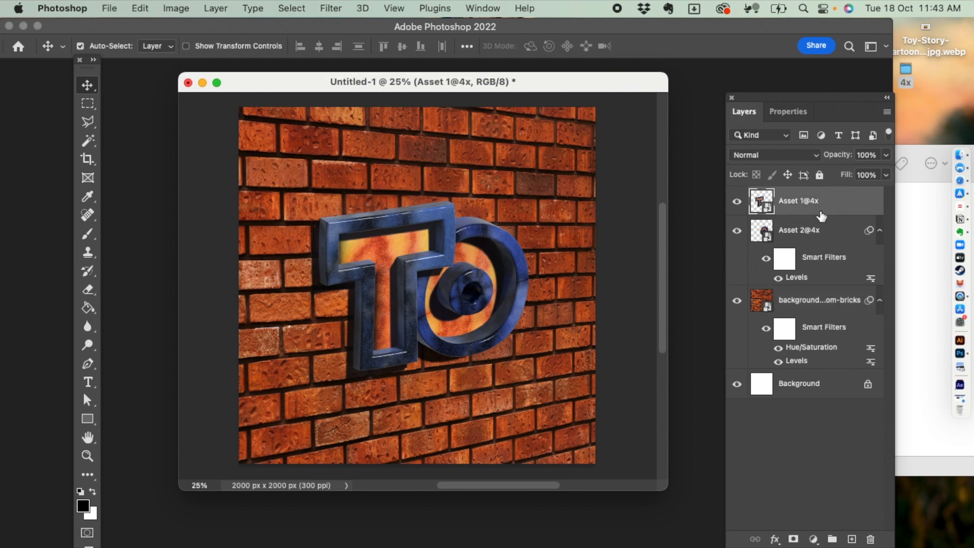
left_click(820, 383)
left_click(798, 203, "shift")
right_click(798, 203)
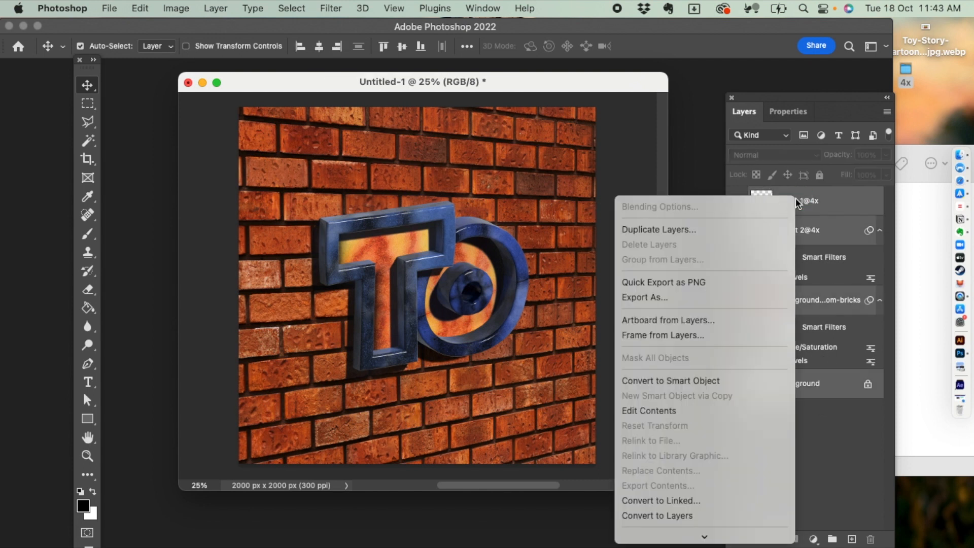
left_click(709, 239)
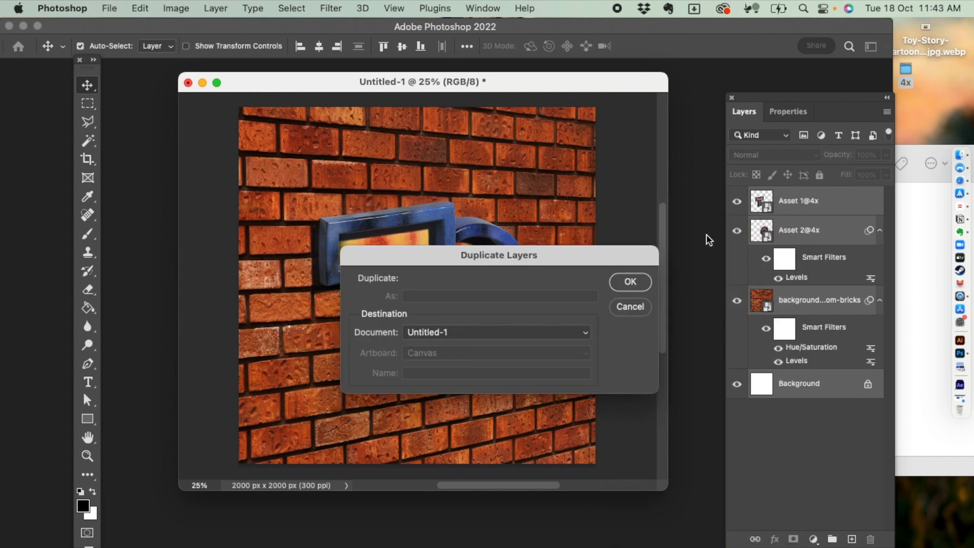
key("Return")
key("super+e")
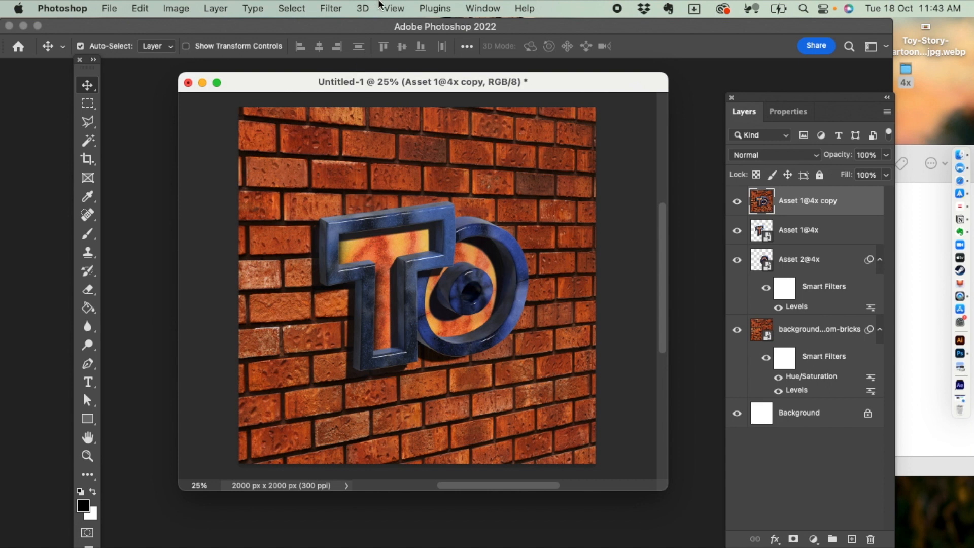
Step: Add a 15 px Tilt-Shift blur to the merged copy, rotate the focus band to nearly vertical, and widen it across the O
left_click(335, 10)
left_click(357, 90)
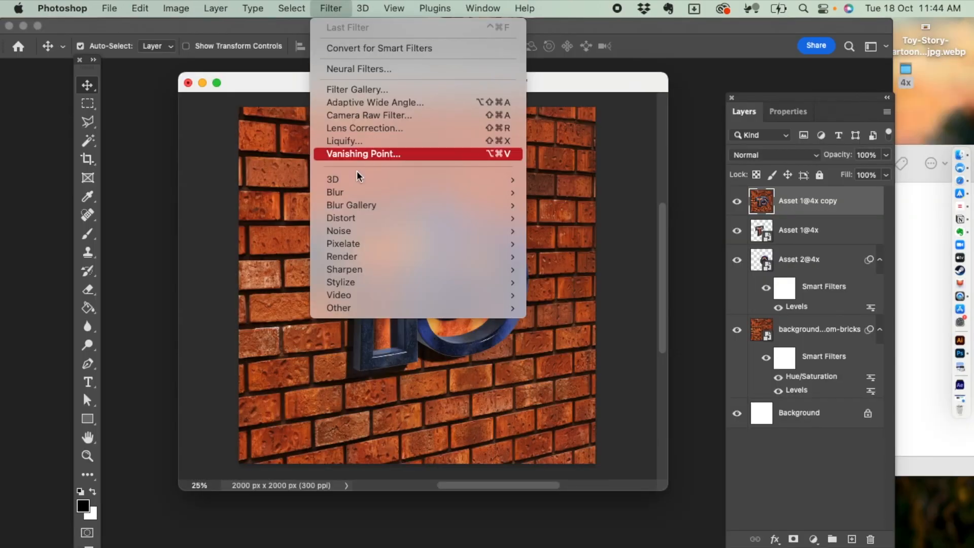
mouse_move(357, 198)
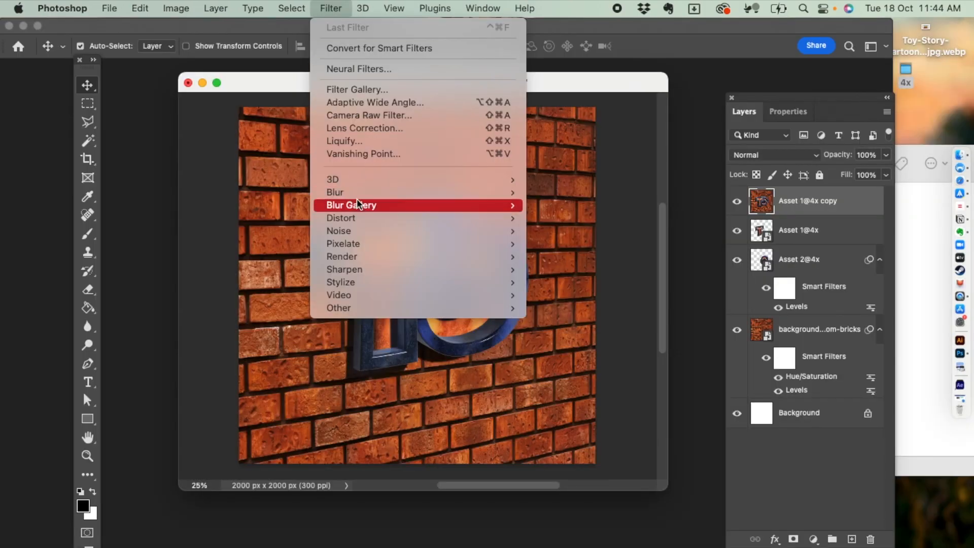
left_click(575, 229)
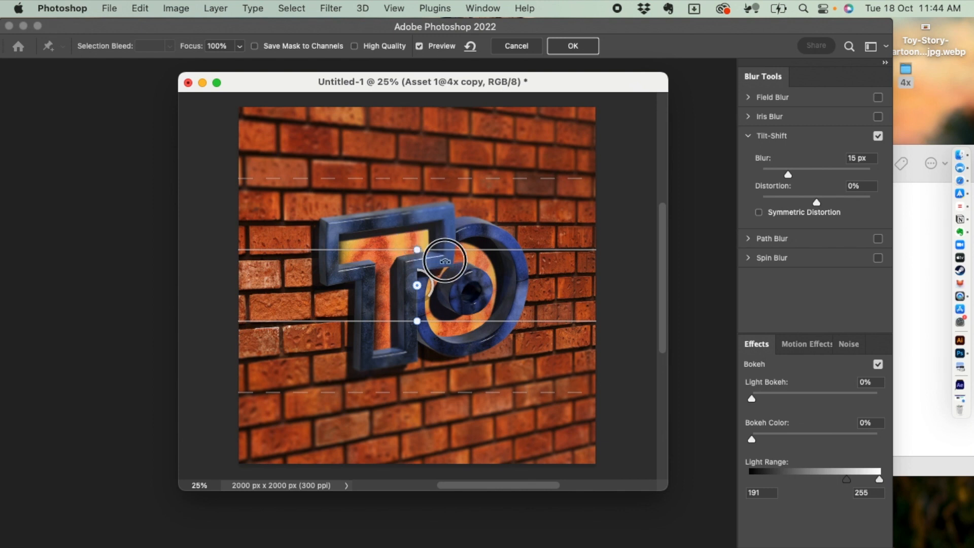
left_click_drag(435, 226, 434, 220)
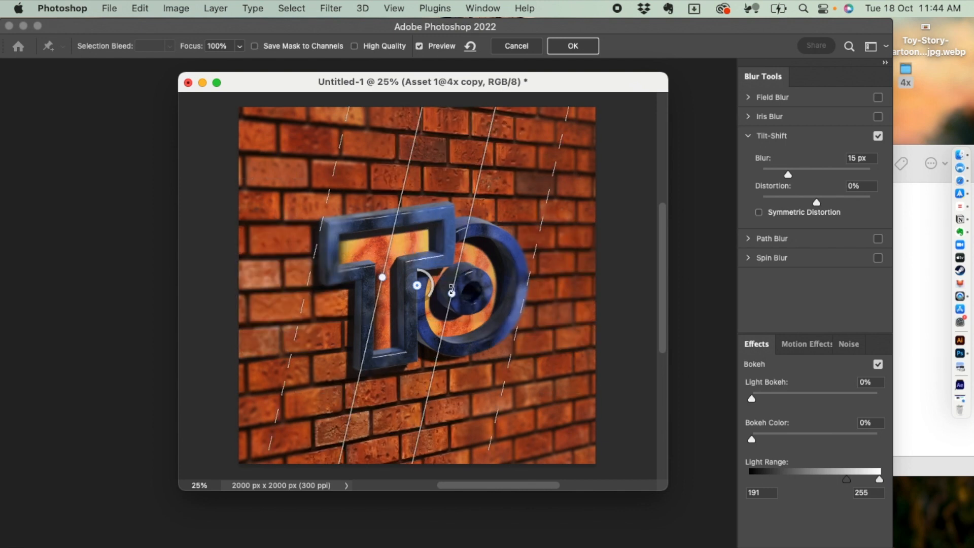
left_click_drag(459, 300, 455, 279)
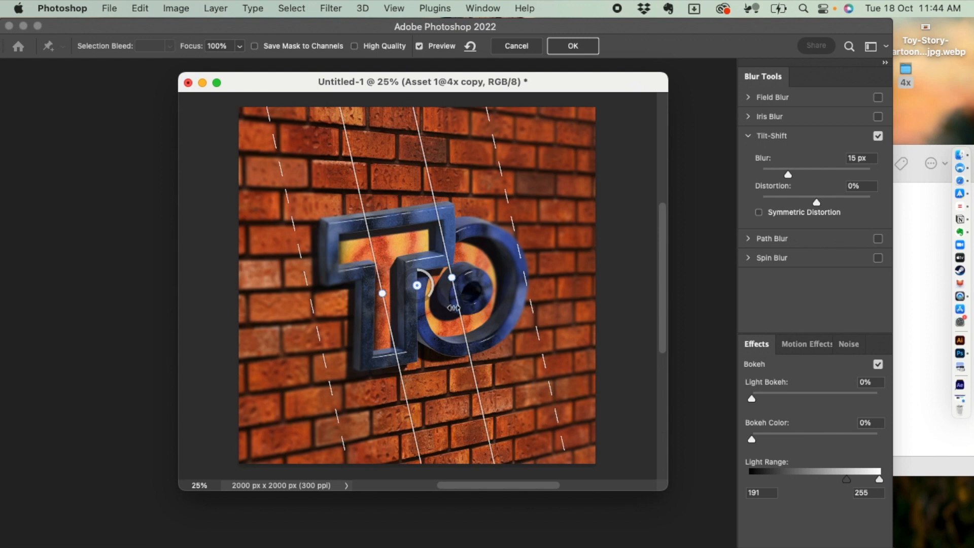
left_click_drag(458, 316, 515, 307)
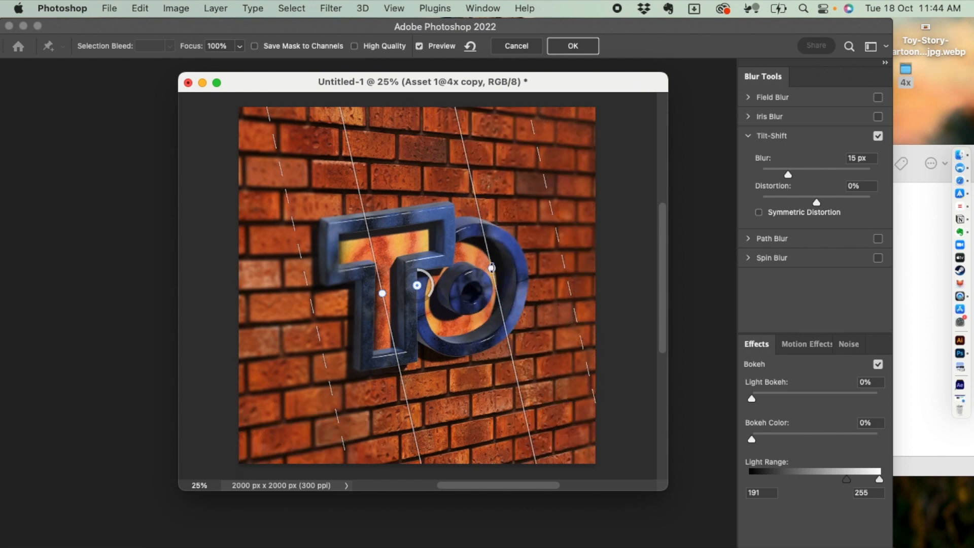
left_click_drag(491, 267, 487, 269)
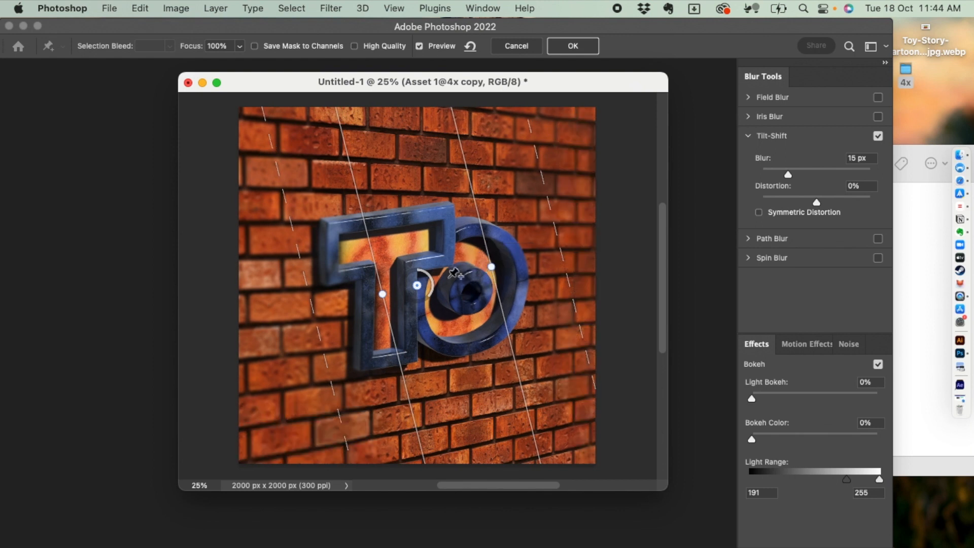